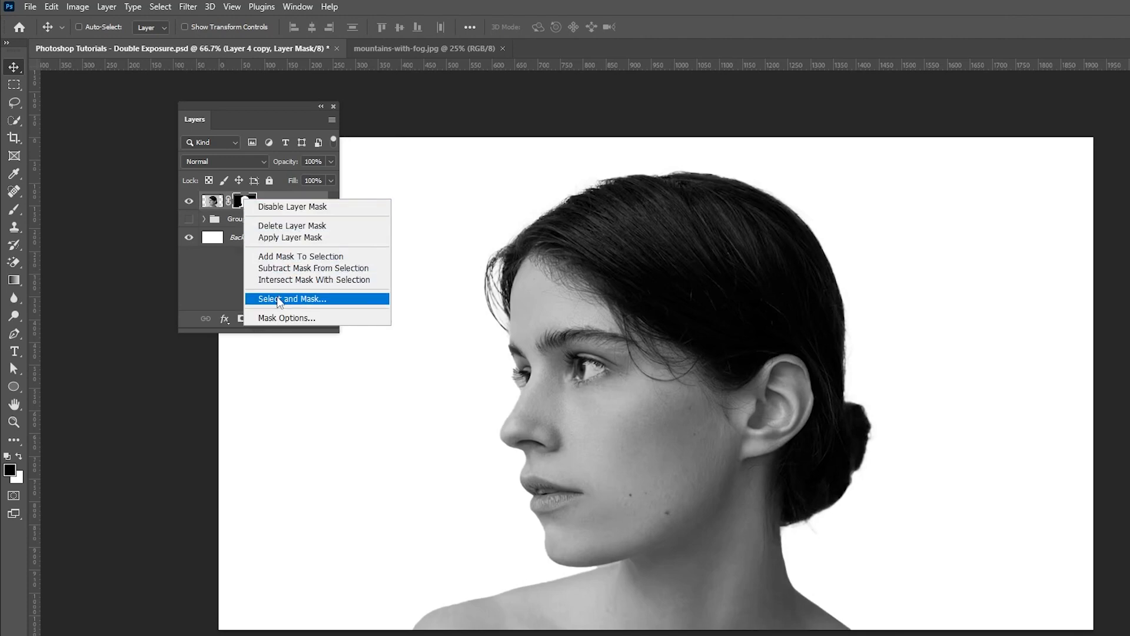
Refine the portrait's layer mask with Select and Mask, brushing the Refine Edge tool at 25 px along the hair at the back of the head.
click(279, 299)
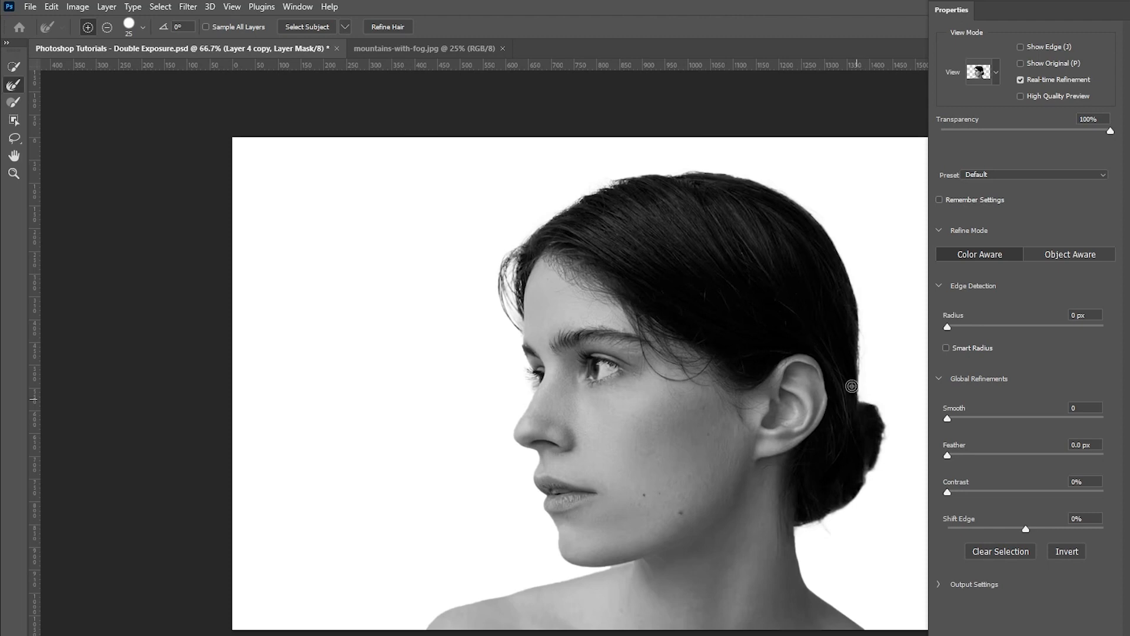
drag(841, 247, 878, 433)
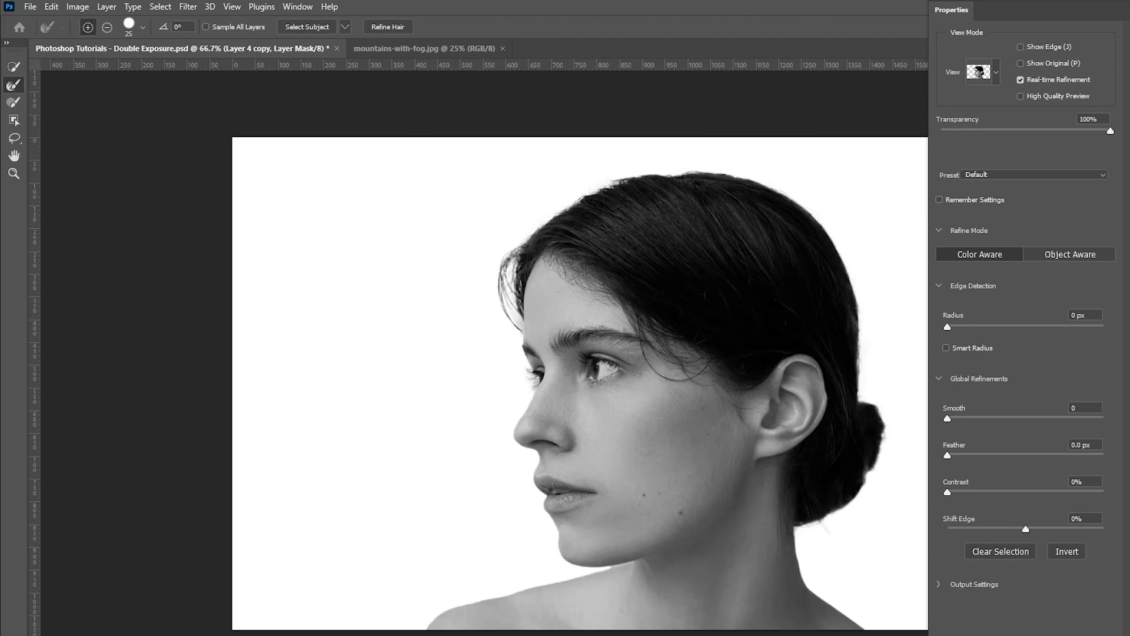
key(Return)
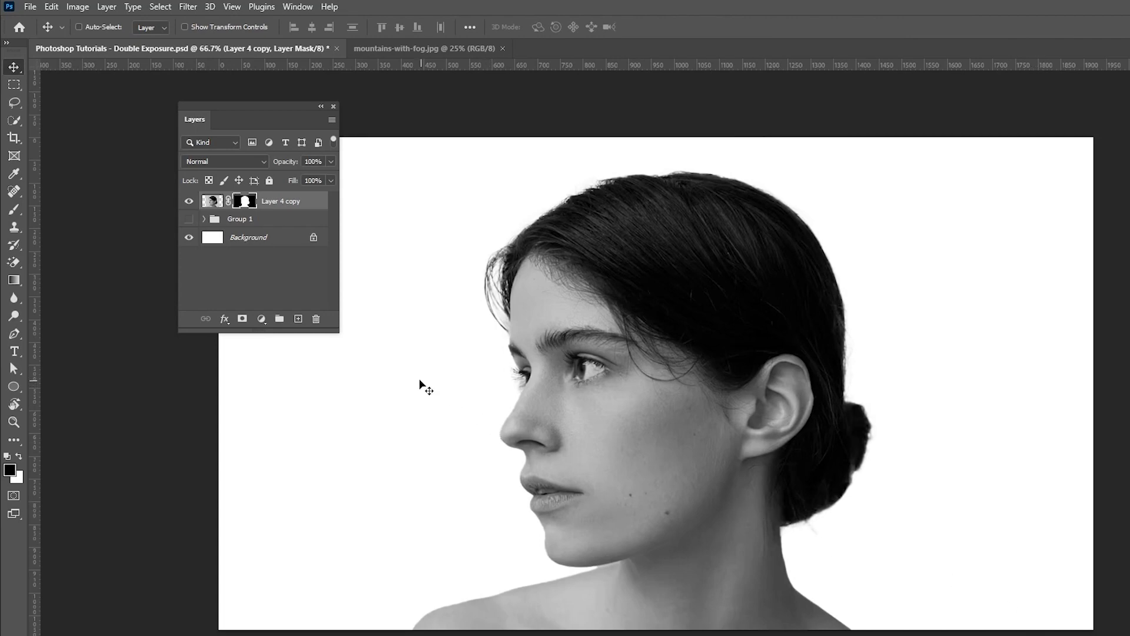
Copy the mountains-with-fog.jpg image into the Double Exposure document as a layer above the portrait.
click(380, 50)
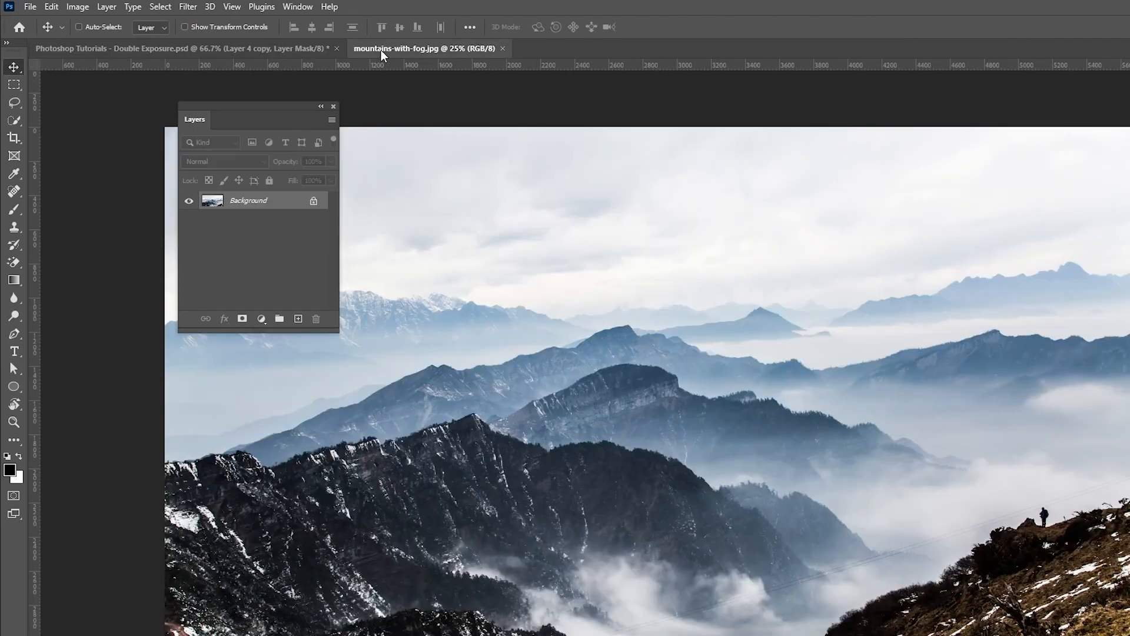
drag(500, 204, 477, 187)
drag(465, 335, 465, 336)
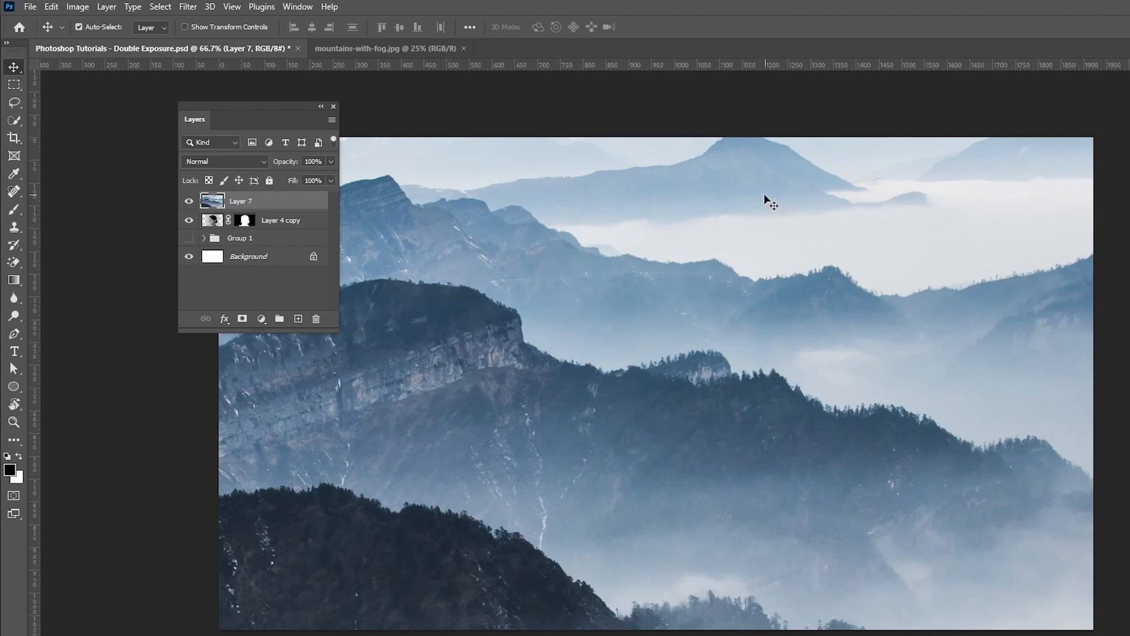
Free-transform the mountain layer, scaling it to about 66%, rotating it about 11.3° and positioning it so it covers the canvas.
key(ctrl+t)
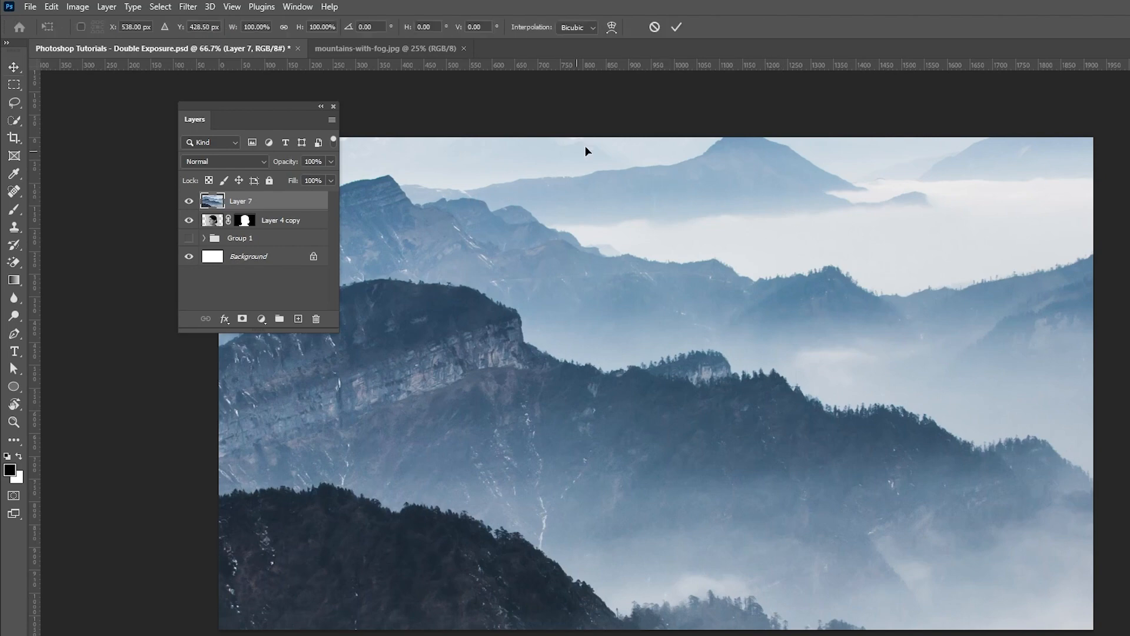
key(ctrl+minus)
key(ctrl+minus)
key(ctrl+minus)
key(ctrl+minus)
key(ctrl+minus)
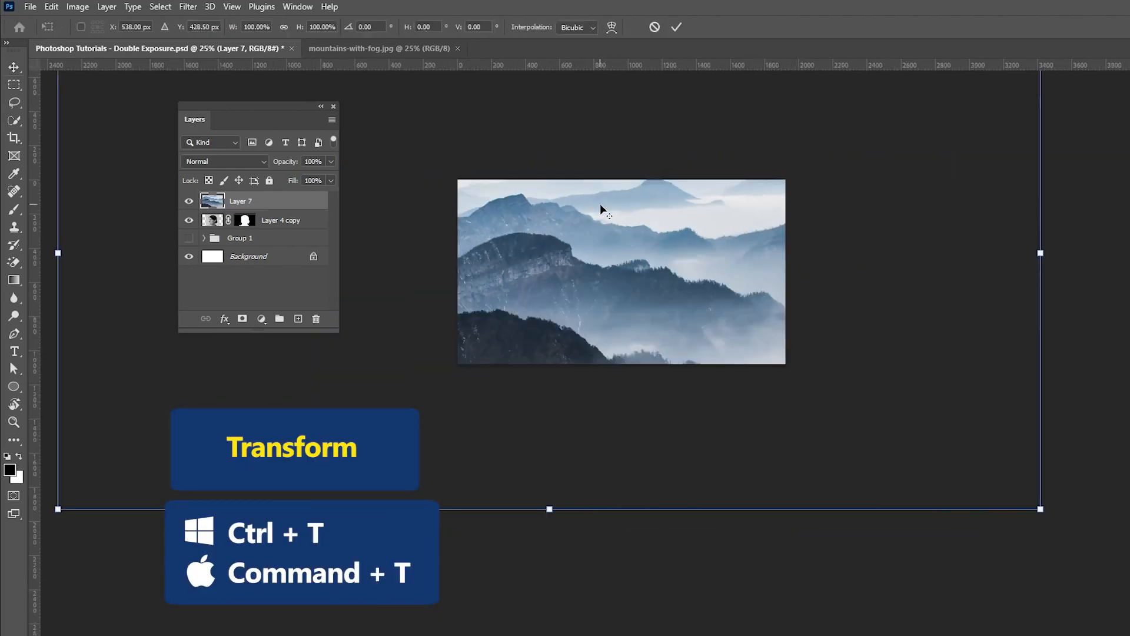
drag(637, 207, 637, 317)
drag(568, 178, 567, 235)
drag(598, 334, 701, 337)
drag(681, 223, 715, 246)
drag(625, 347, 647, 375)
drag(752, 250, 722, 277)
drag(645, 342, 592, 313)
drag(712, 241, 704, 227)
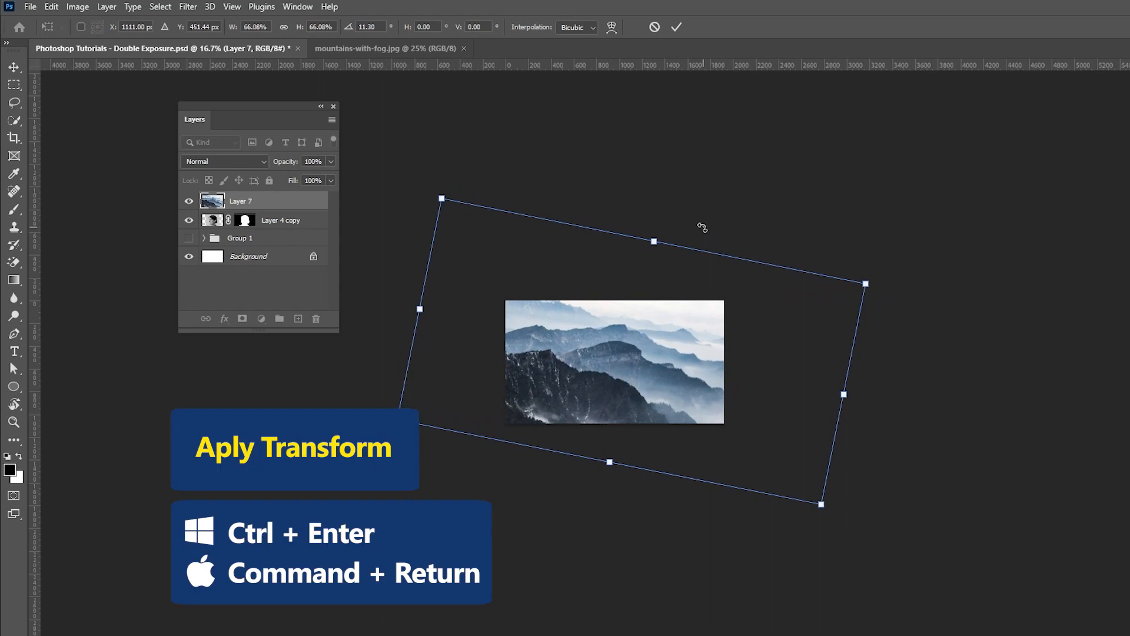
key(ctrl+Return)
Clip the mountain layer to the portrait layer, rotate it about 2.7° and shift it down within the head silhouette.
right_click(247, 203)
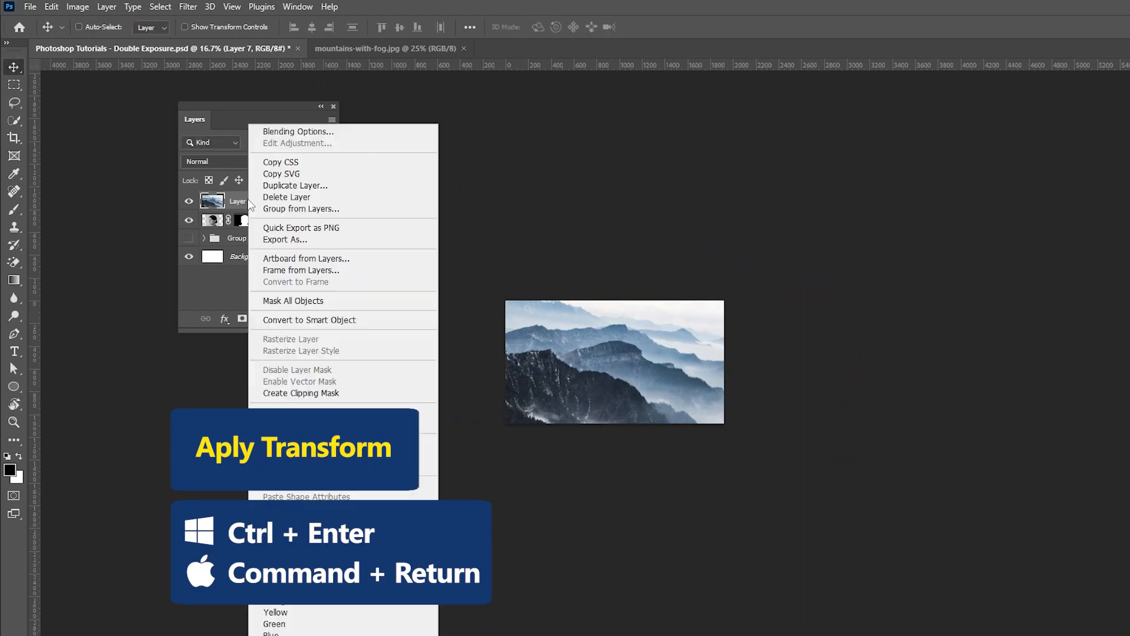
click(298, 393)
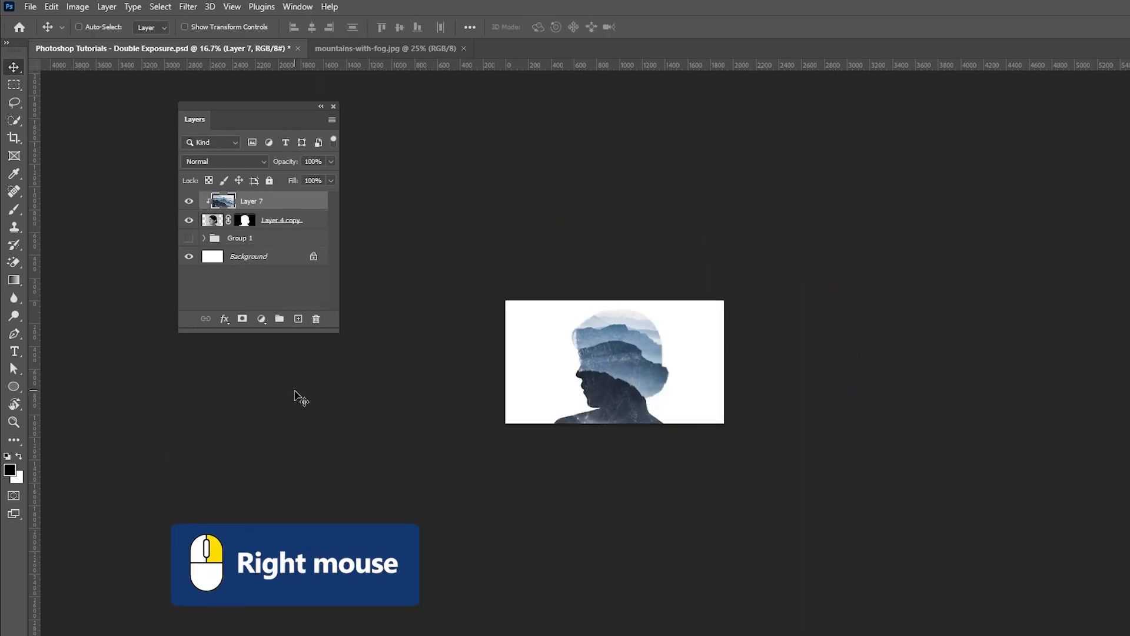
key(ctrl+t)
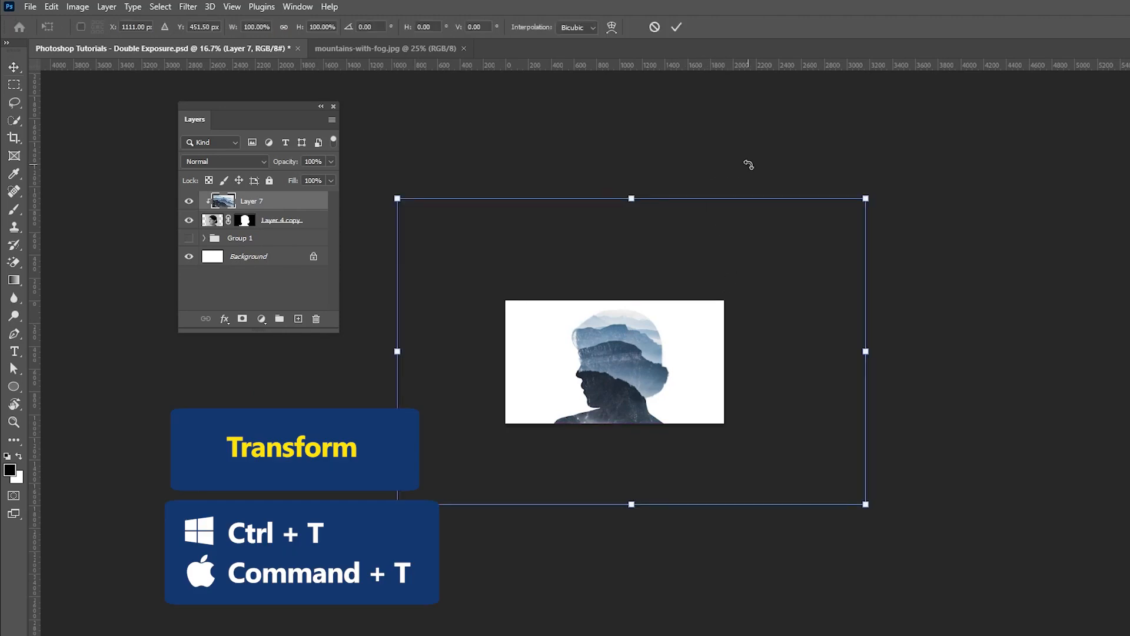
drag(749, 165, 763, 188)
drag(618, 371, 620, 390)
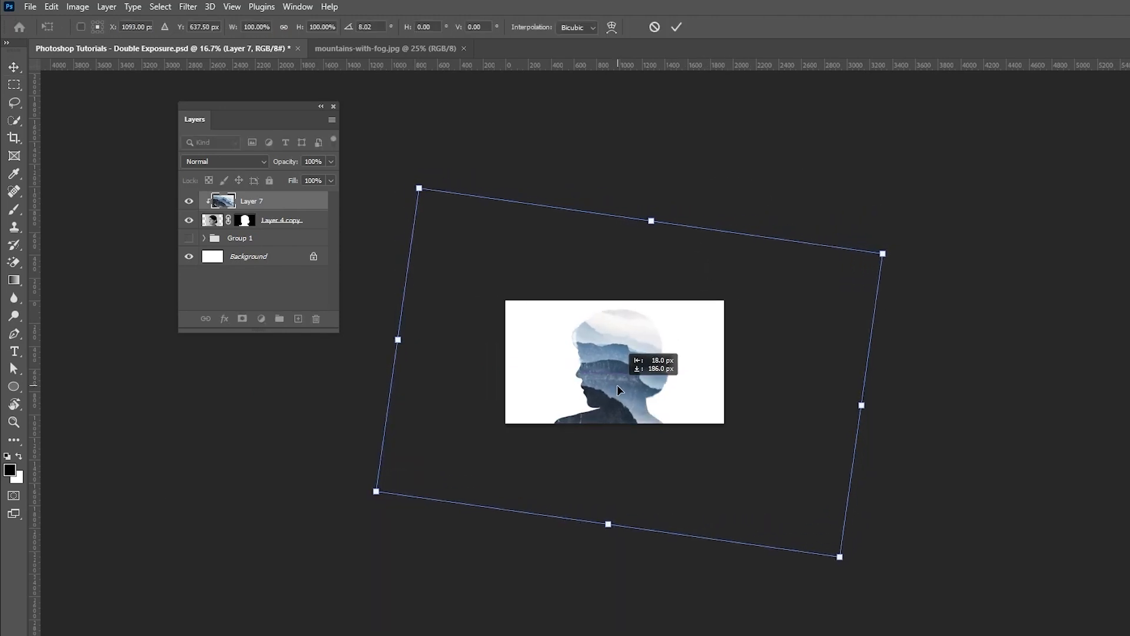
drag(730, 198, 716, 183)
drag(605, 375, 605, 370)
key(ctrl+Return)
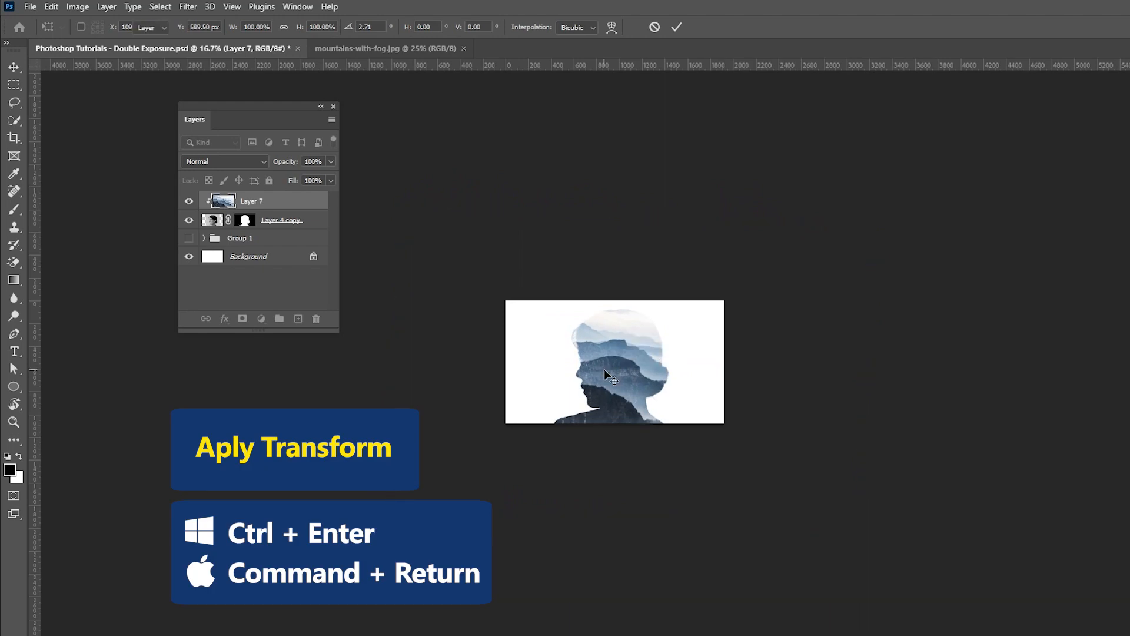
Move the mountain layer upward so the dark front ridge reaches nose level in the silhouette.
key(ctrl+plus)
key(ctrl+plus)
key(ctrl+plus)
key(ctrl+plus)
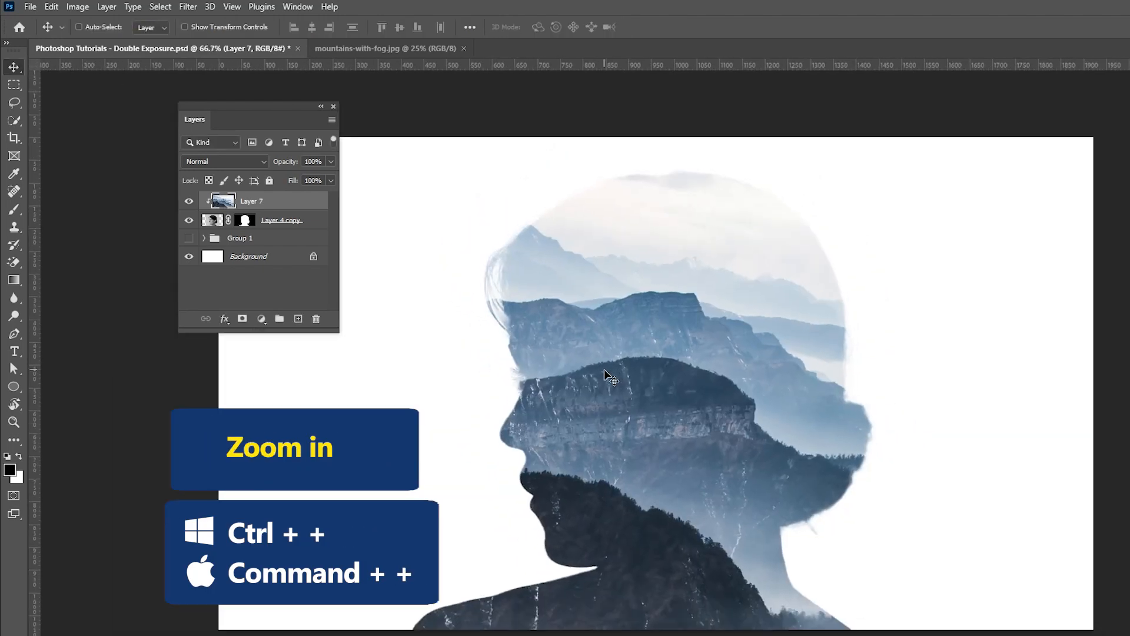
key(b)
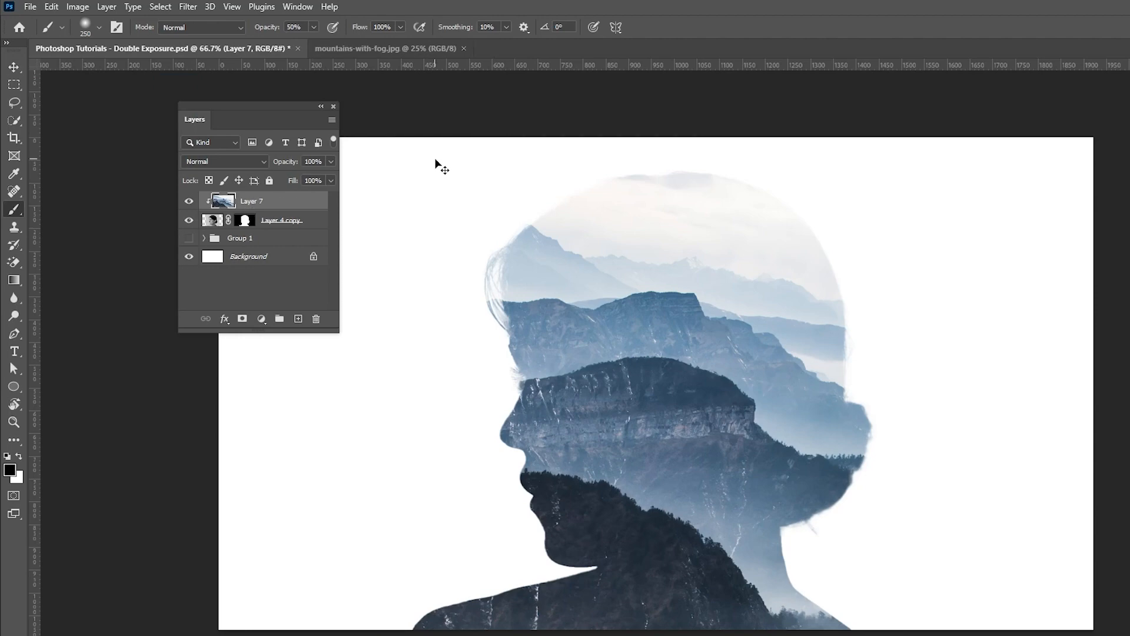
key(ctrl+z)
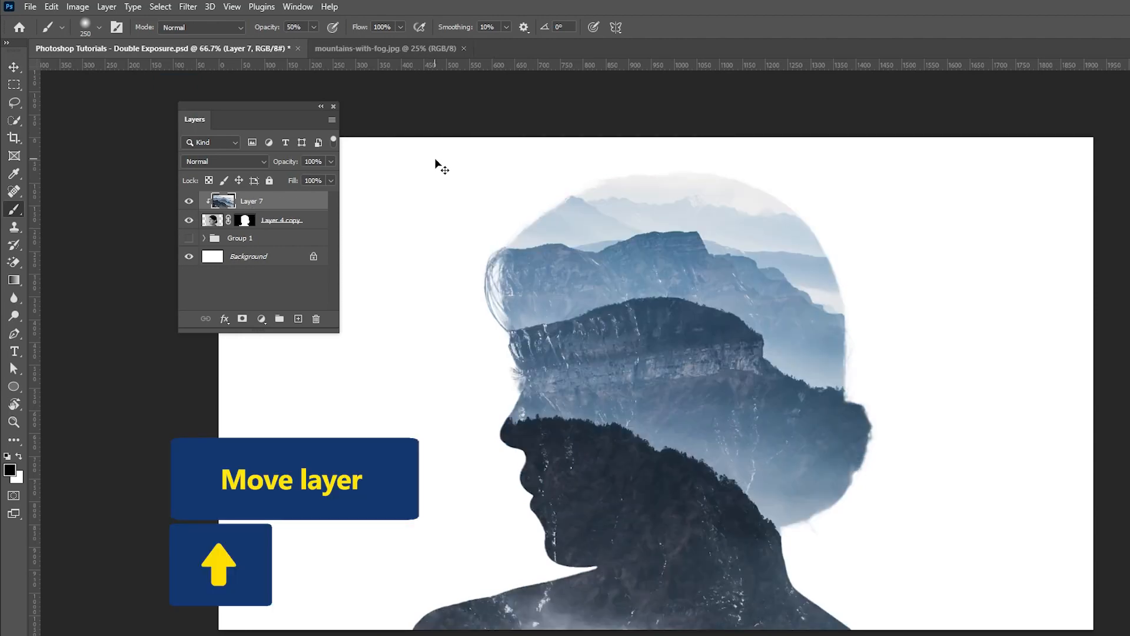
key(v)
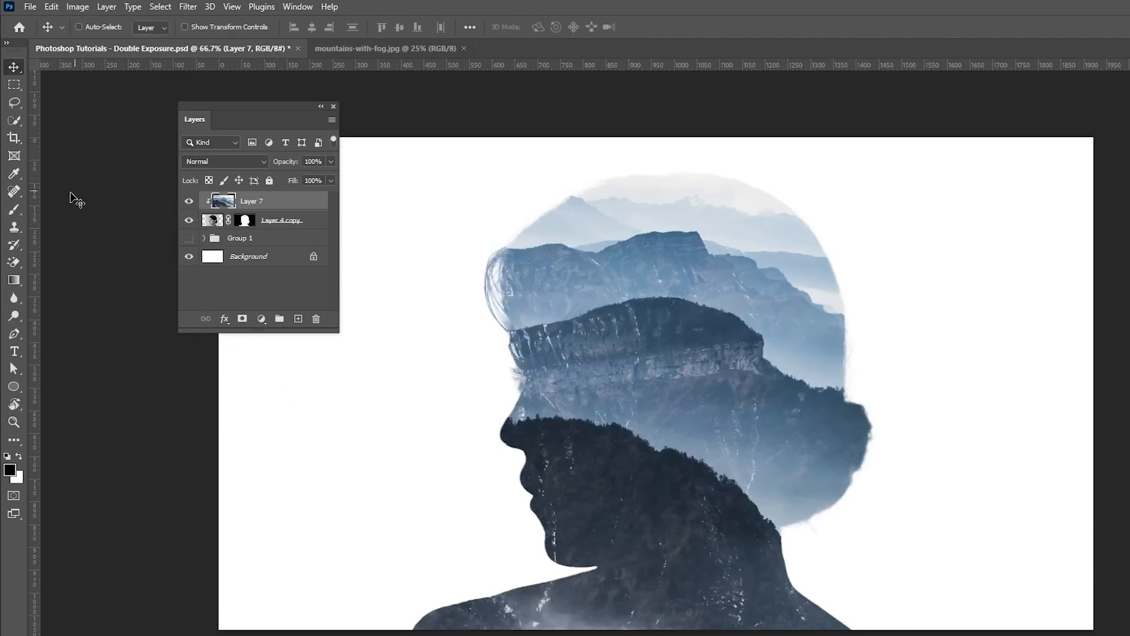
Mask the mountain layer and reveal the face by painting black with a Soft Round brush at 400 px and 50% opacity.
click(14, 211)
click(100, 28)
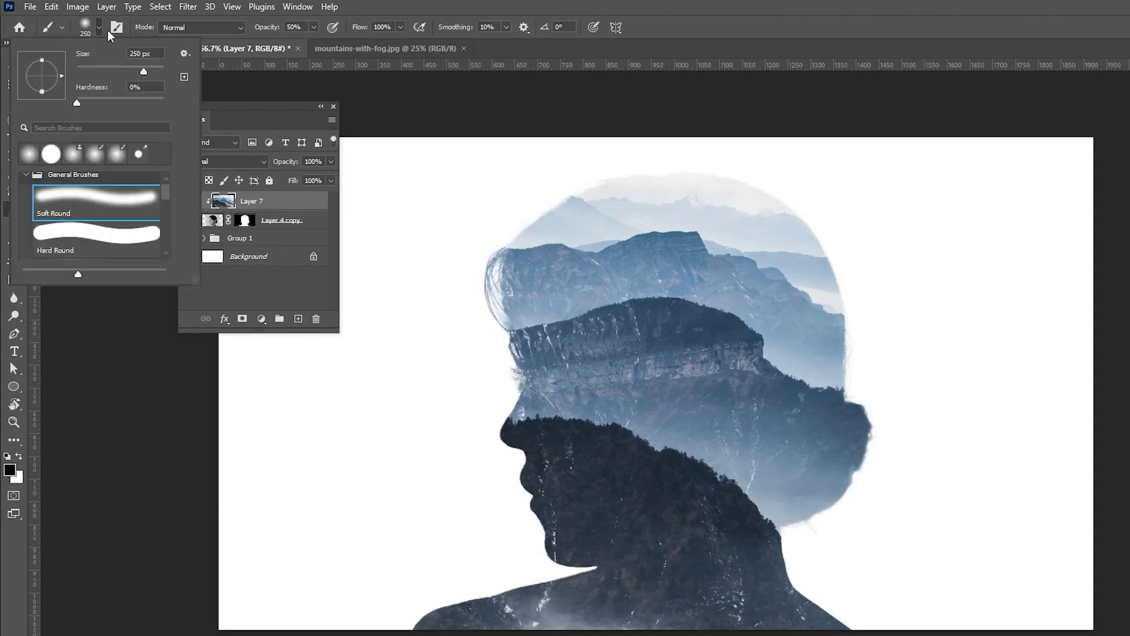
click(293, 27)
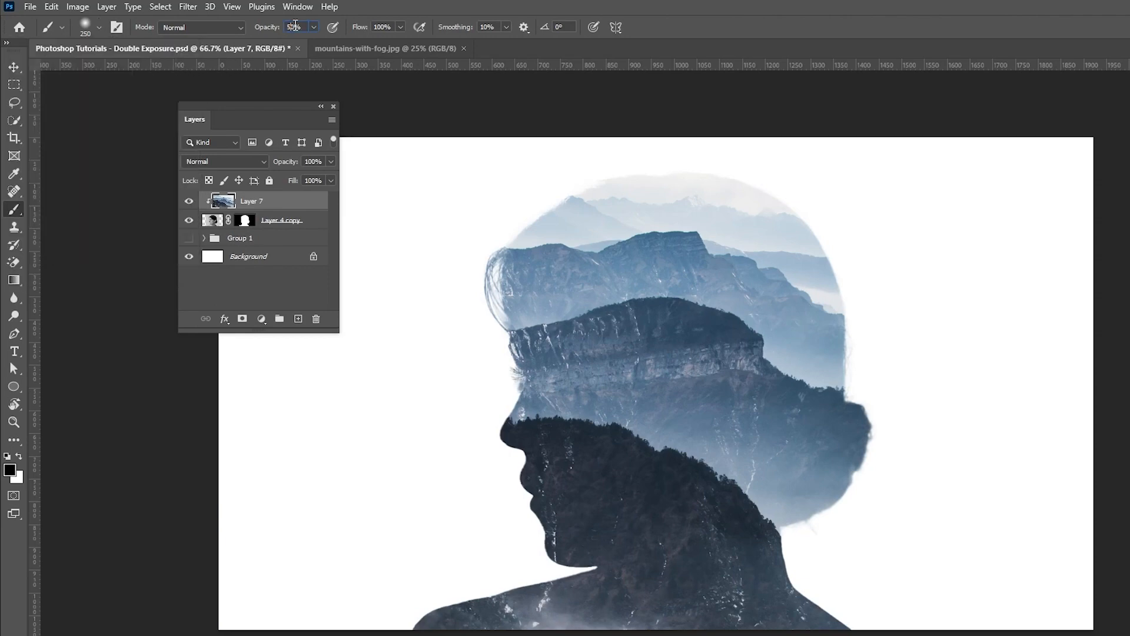
click(9, 469)
drag(849, 114, 482, 89)
click(742, 114)
mouse_move(530, 277)
mouse_down()
mouse_move(512, 429)
mouse_move(556, 457)
mouse_move(545, 563)
mouse_move(474, 555)
mouse_move(369, 570)
mouse_move(388, 478)
mouse_up()
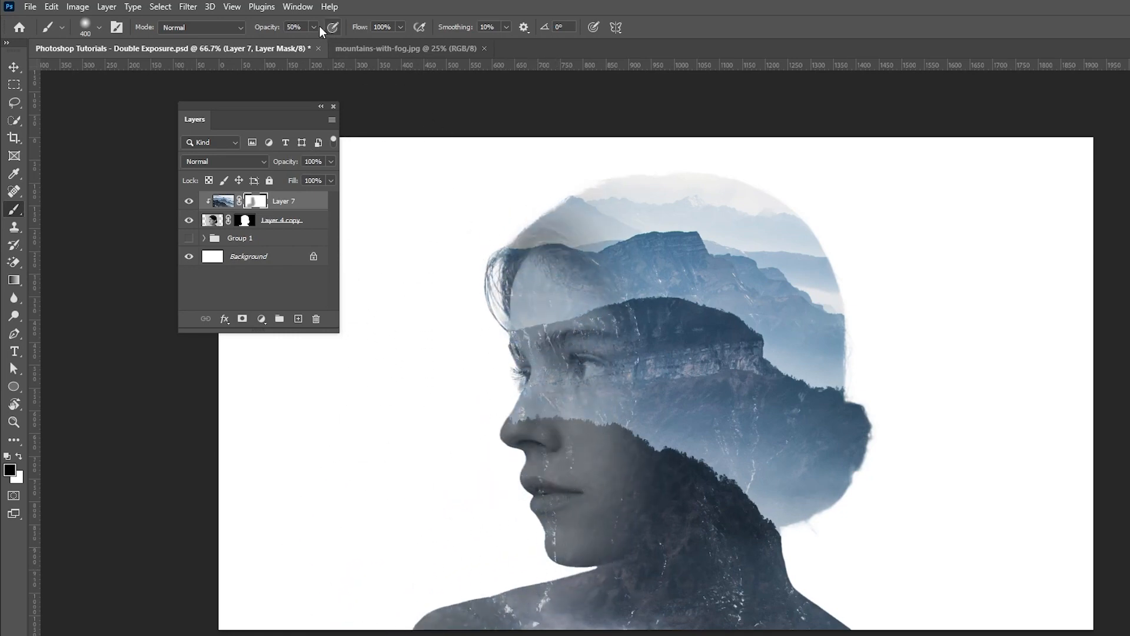
Reveal more of the face at 31% brush opacity, and restore the mountains over the forehead by painting white at 200 px.
drag(304, 47, 302, 43)
mouse_move(585, 330)
mouse_down()
mouse_move(601, 354)
mouse_move(598, 447)
mouse_move(538, 417)
mouse_move(513, 341)
mouse_move(510, 481)
mouse_up()
key(bracketleft)
key(bracketleft)
click(19, 457)
mouse_move(497, 307)
mouse_down()
mouse_move(518, 265)
mouse_move(505, 273)
mouse_move(511, 293)
mouse_move(583, 281)
mouse_move(497, 315)
mouse_move(555, 246)
mouse_move(481, 279)
mouse_move(565, 253)
mouse_move(586, 290)
mouse_move(540, 222)
mouse_move(515, 350)
mouse_move(504, 245)
mouse_move(502, 330)
mouse_move(530, 277)
mouse_move(564, 380)
mouse_up()
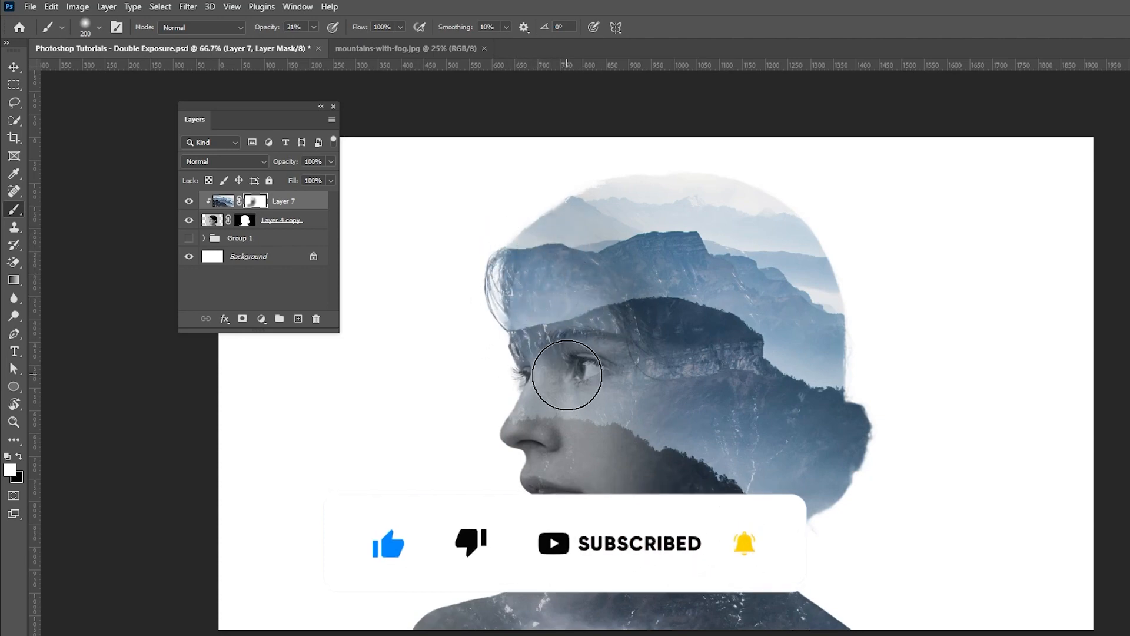
Paint black at 61% opacity on the mountain layer's mask to bring out the eyes, eyebrow and nose.
click(19, 457)
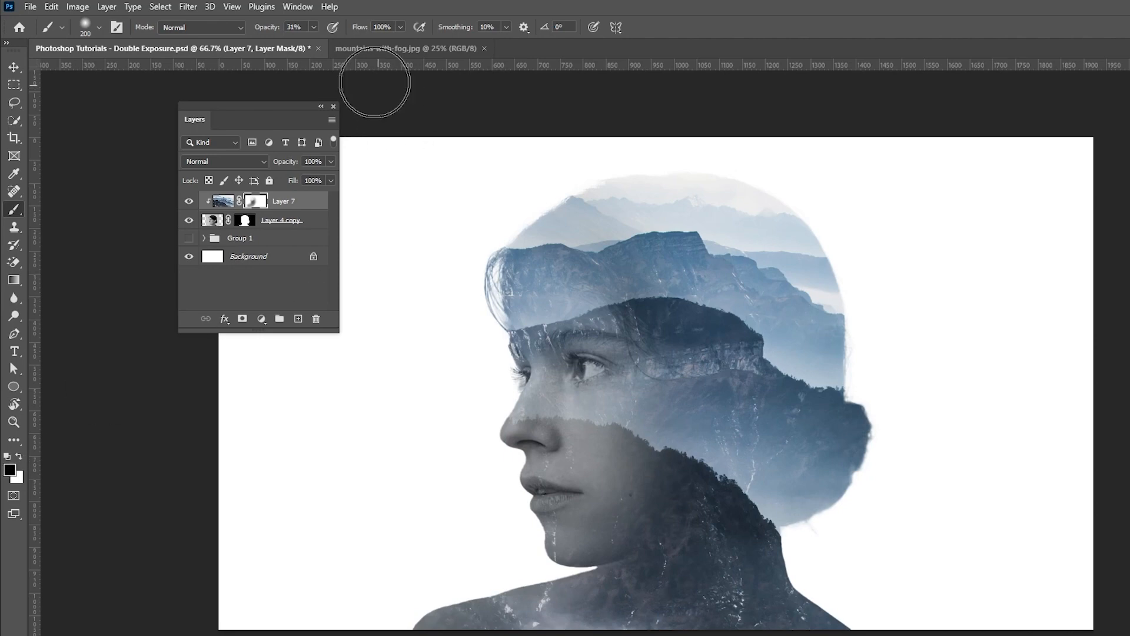
drag(317, 45, 332, 44)
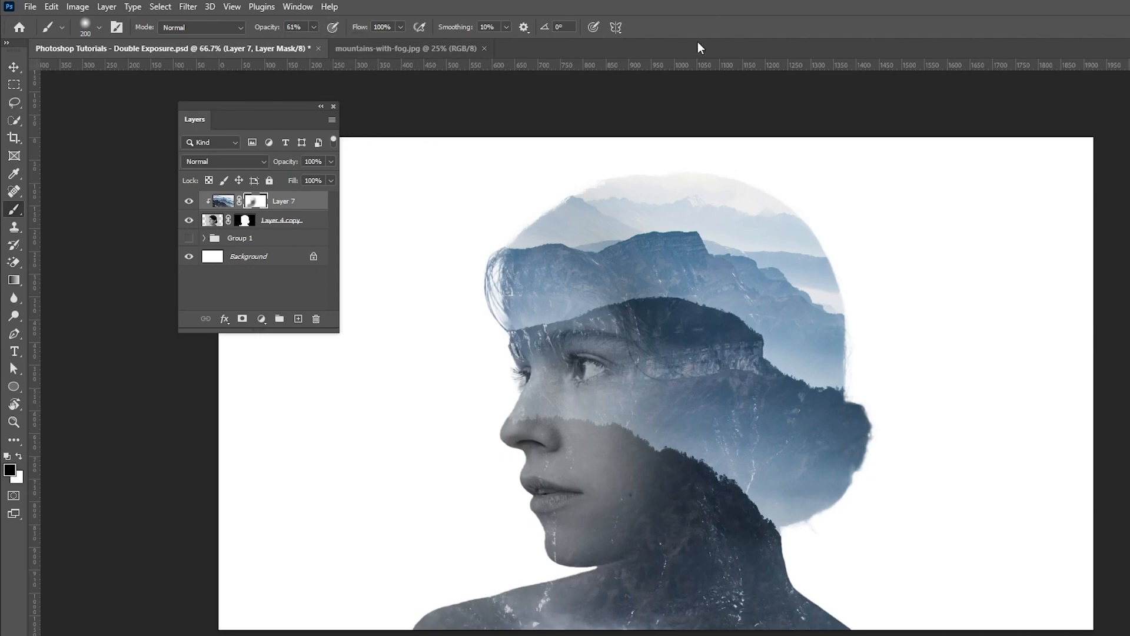
mouse_move(516, 348)
mouse_down()
mouse_move(511, 398)
mouse_move(492, 401)
mouse_move(507, 426)
mouse_move(532, 433)
mouse_move(505, 455)
mouse_move(514, 451)
mouse_move(523, 507)
mouse_move(536, 513)
mouse_move(512, 422)
mouse_move(560, 436)
mouse_move(544, 493)
mouse_move(508, 523)
mouse_move(523, 532)
mouse_move(503, 521)
mouse_move(509, 416)
mouse_move(520, 383)
mouse_up()
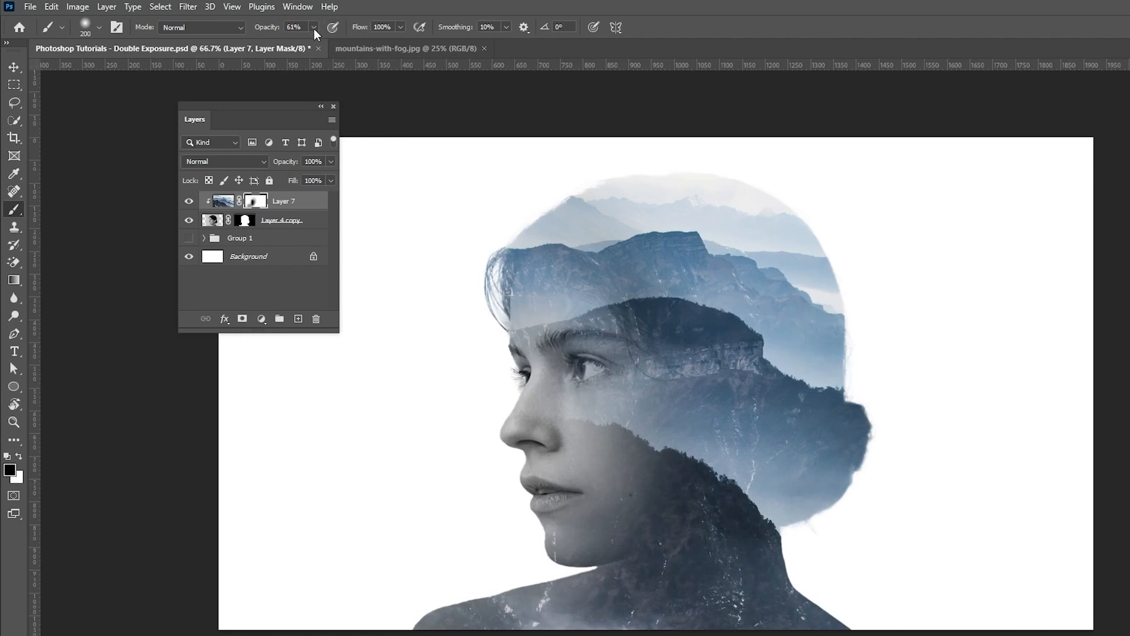
Paint white at 23% opacity on the mountain layer's mask to blend the mountains softly across the cheek and upper hair.
drag(312, 44, 298, 44)
key(x)
click(314, 27)
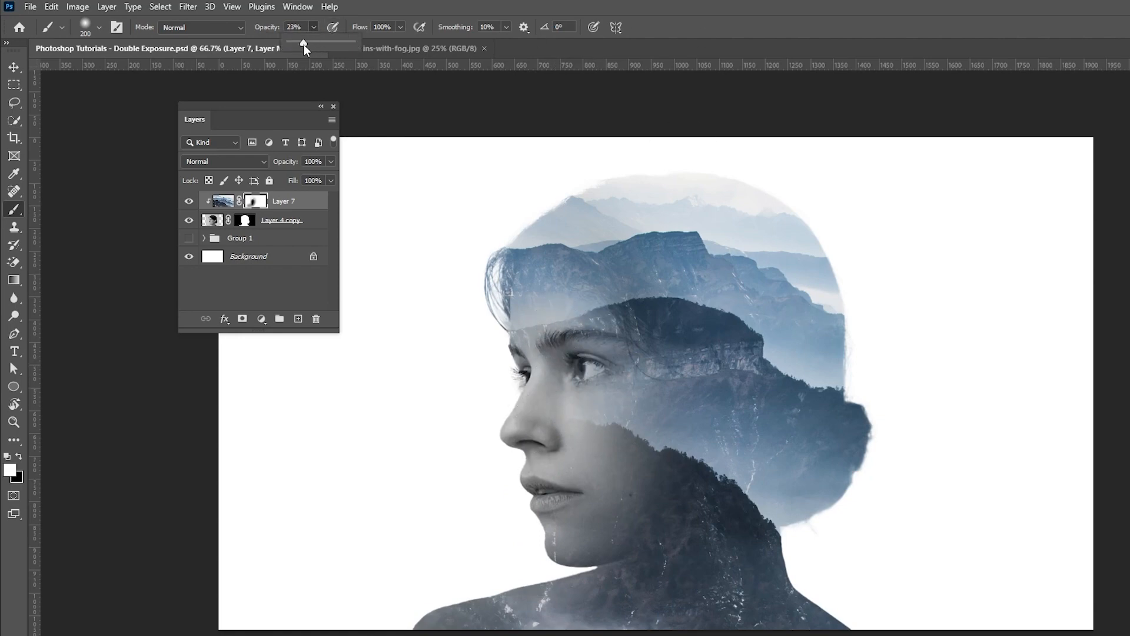
click(741, 18)
mouse_move(568, 389)
mouse_down()
mouse_move(549, 359)
mouse_move(563, 401)
mouse_move(616, 477)
mouse_up()
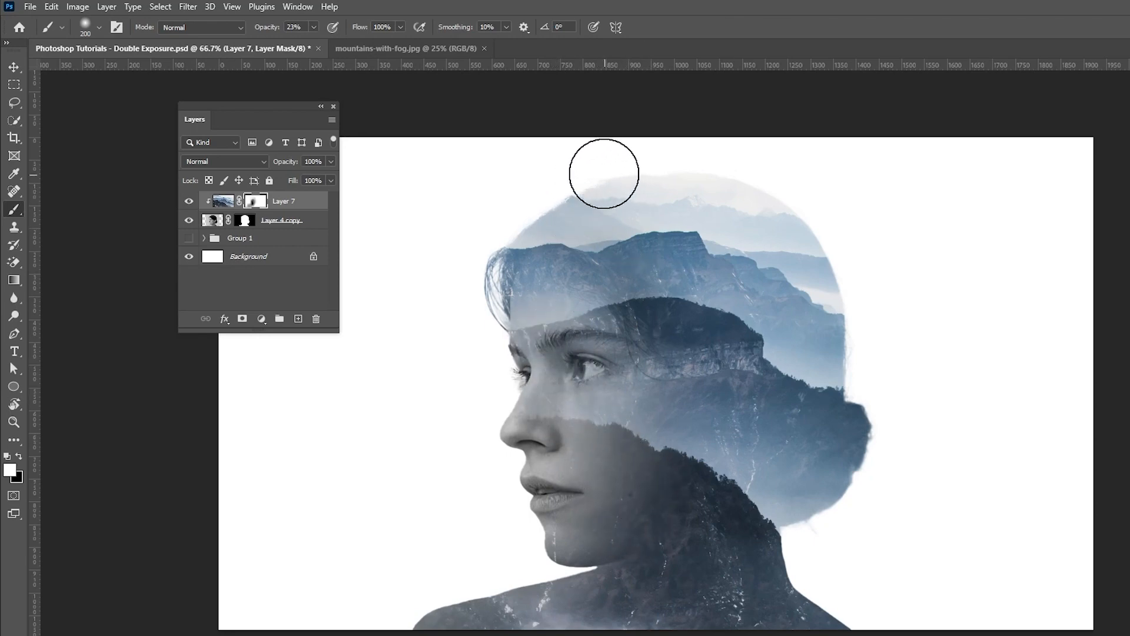
mouse_move(602, 166)
mouse_down()
mouse_move(640, 175)
mouse_move(518, 195)
mouse_up()
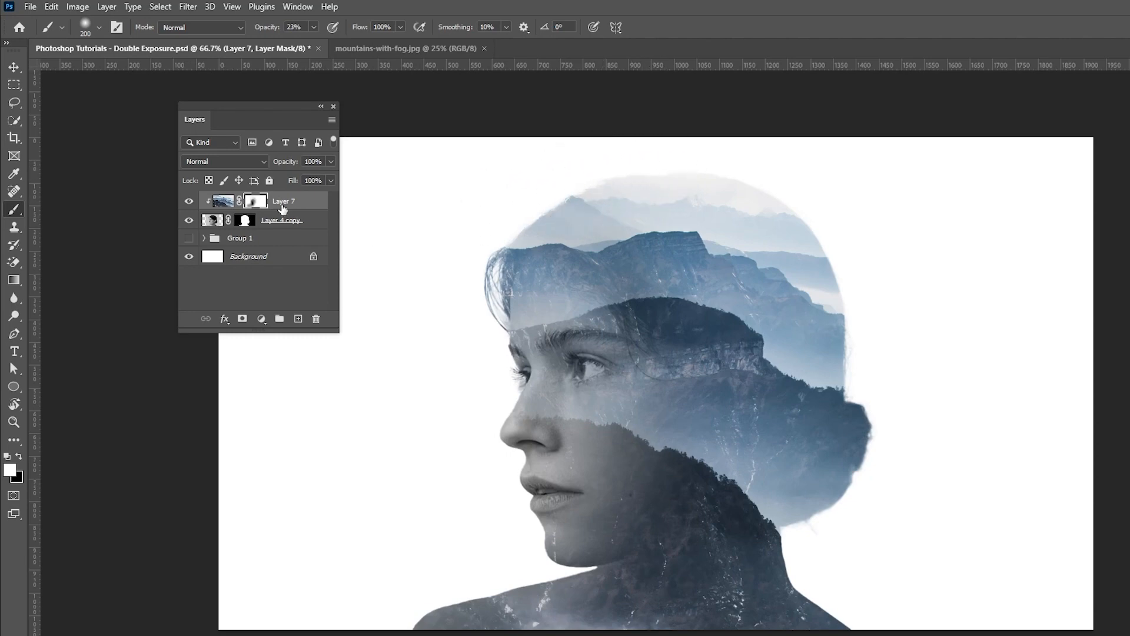
Fade the top of the head by painting black on the portrait layer's mask with a 200 px brush at 62% opacity.
click(245, 222)
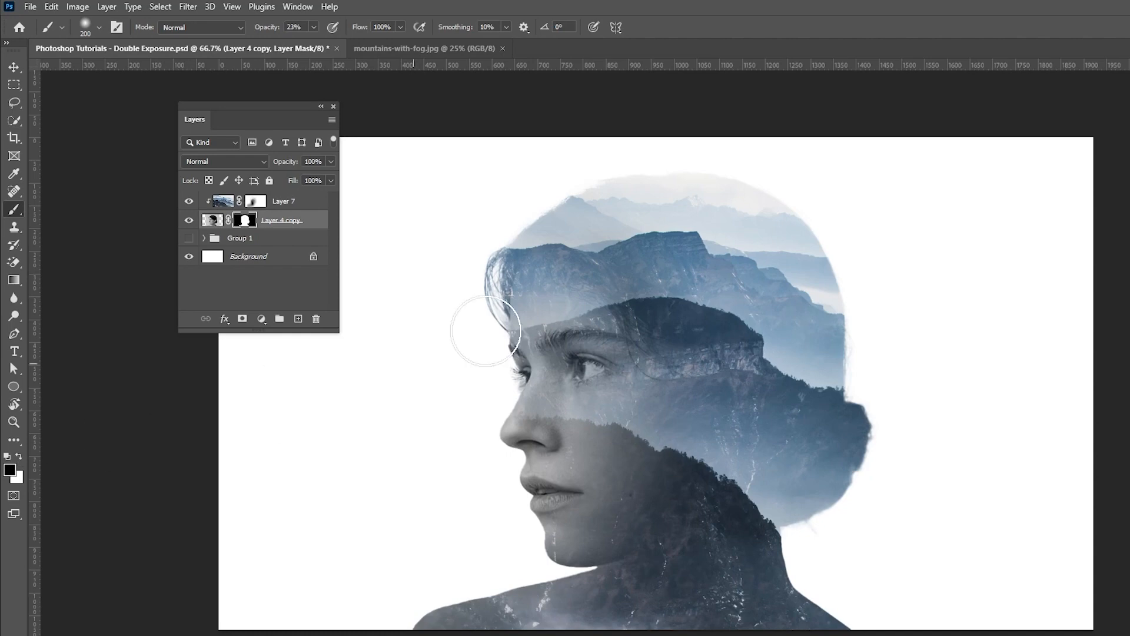
key(bracketright)
key(bracketright)
key(bracketright)
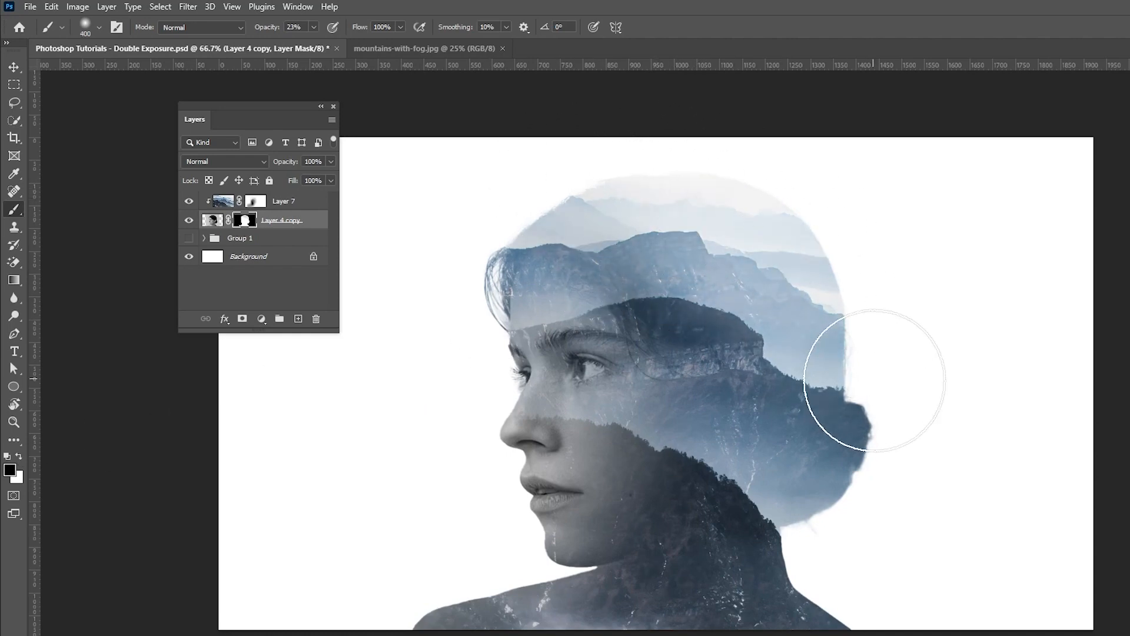
drag(333, 46, 339, 47)
key(bracketleft)
key(bracketleft)
key(bracketleft)
mouse_move(694, 235)
mouse_down()
mouse_move(740, 187)
mouse_move(570, 192)
mouse_move(805, 222)
mouse_move(643, 190)
mouse_move(715, 212)
mouse_up()
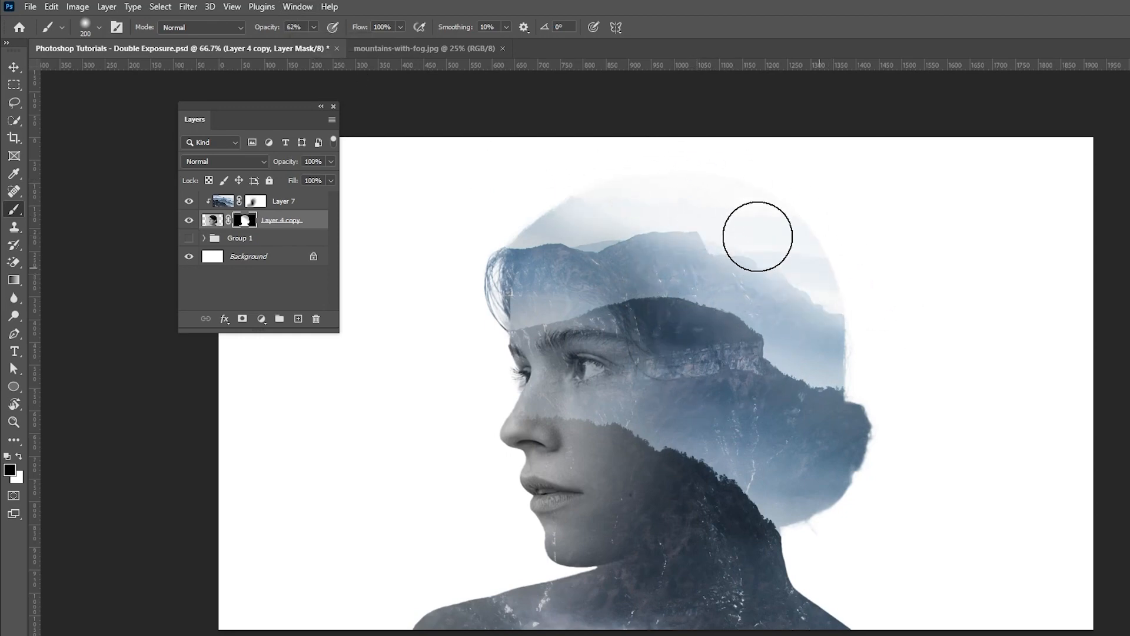
Enlarge the brush to 400 px and paint black on the portrait's mask to fade out the crown and back of the head.
key(bracketright)
key(bracketright)
key(bracketright)
mouse_move(812, 241)
mouse_down()
mouse_move(617, 179)
mouse_move(909, 343)
mouse_move(870, 305)
mouse_move(650, 187)
mouse_move(887, 372)
mouse_move(901, 302)
mouse_move(830, 222)
mouse_move(613, 160)
mouse_move(625, 157)
mouse_move(782, 193)
mouse_move(550, 177)
mouse_move(763, 187)
mouse_move(845, 250)
mouse_move(811, 259)
mouse_move(852, 298)
mouse_move(863, 247)
mouse_move(903, 259)
mouse_move(929, 376)
mouse_up()
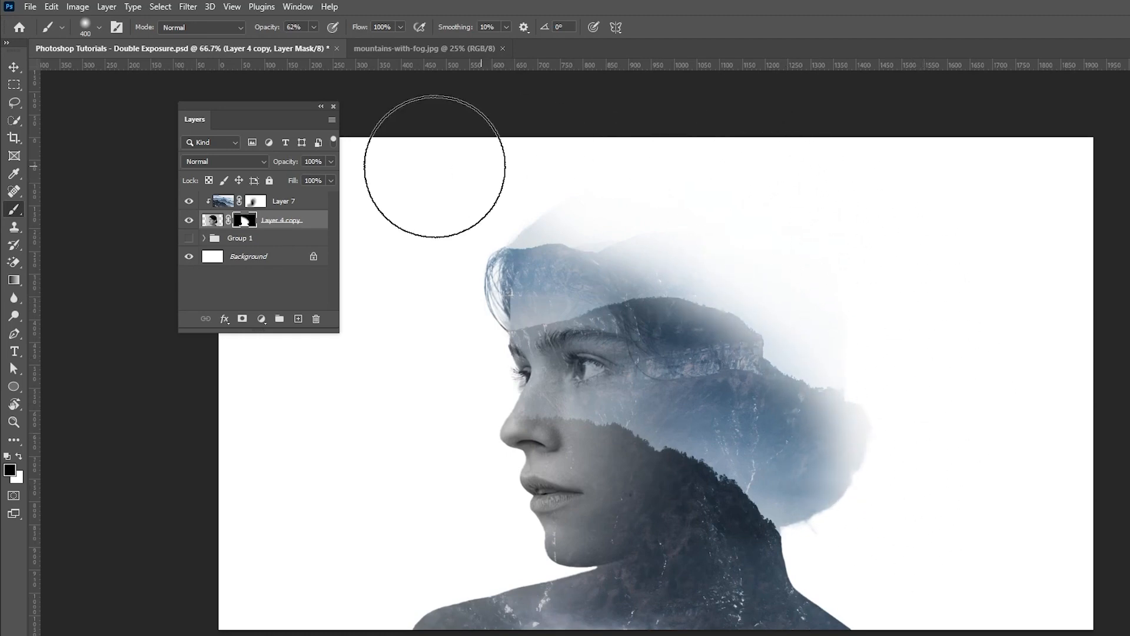
Add a Solid Color fill layer directly above Group 1 in light blue #afcbe9 as the backdrop.
click(253, 243)
click(261, 318)
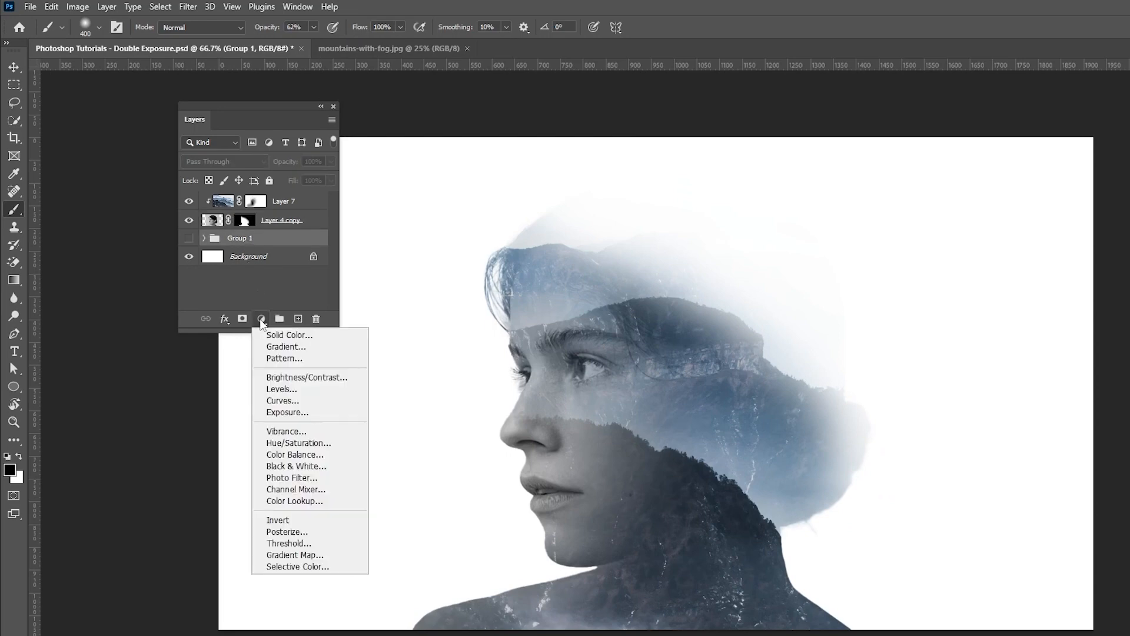
click(270, 335)
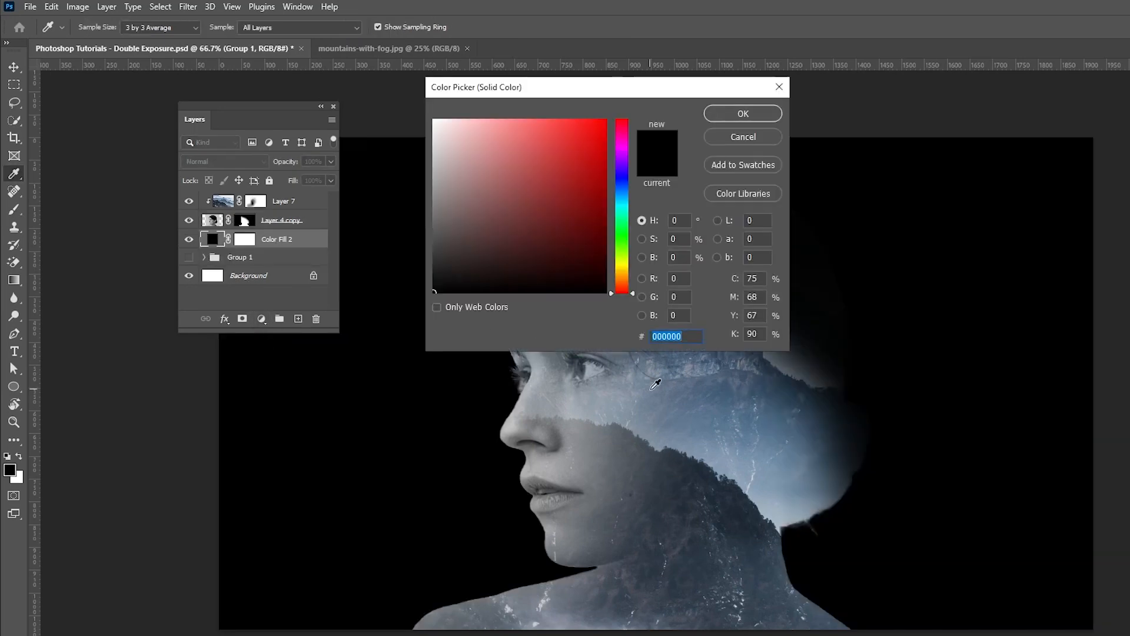
click(707, 441)
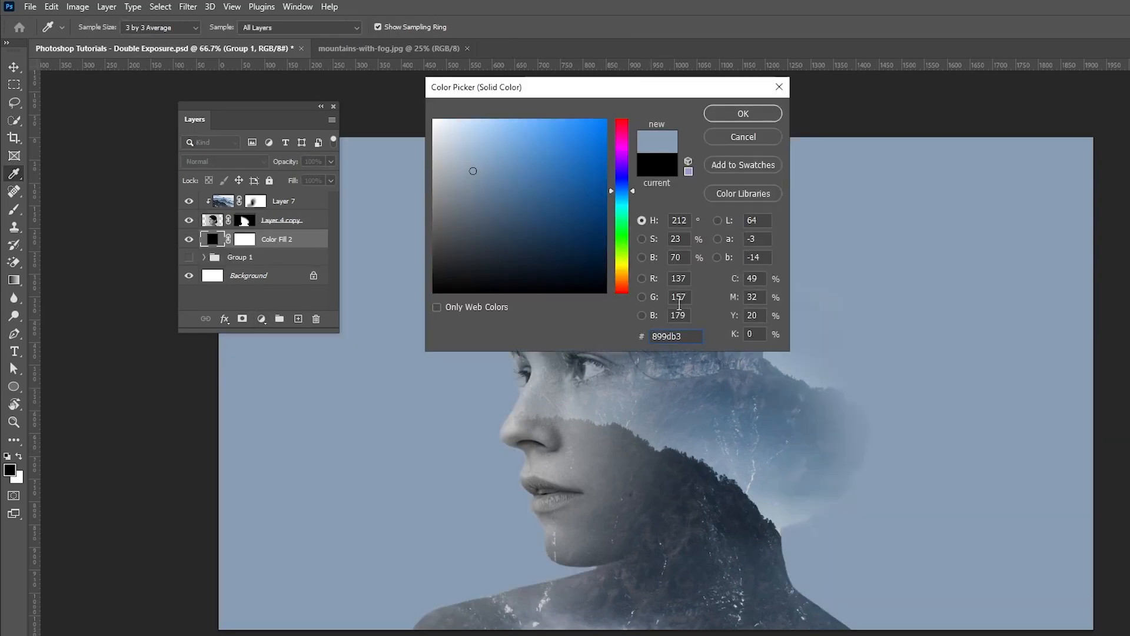
drag(467, 154, 476, 138)
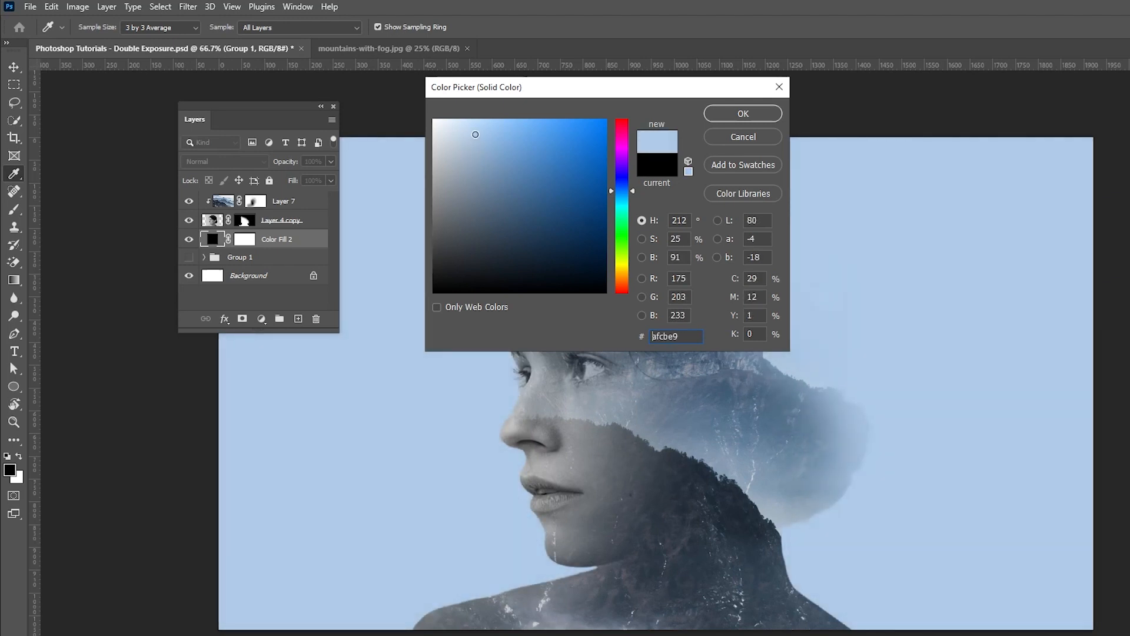
click(735, 119)
key(b)
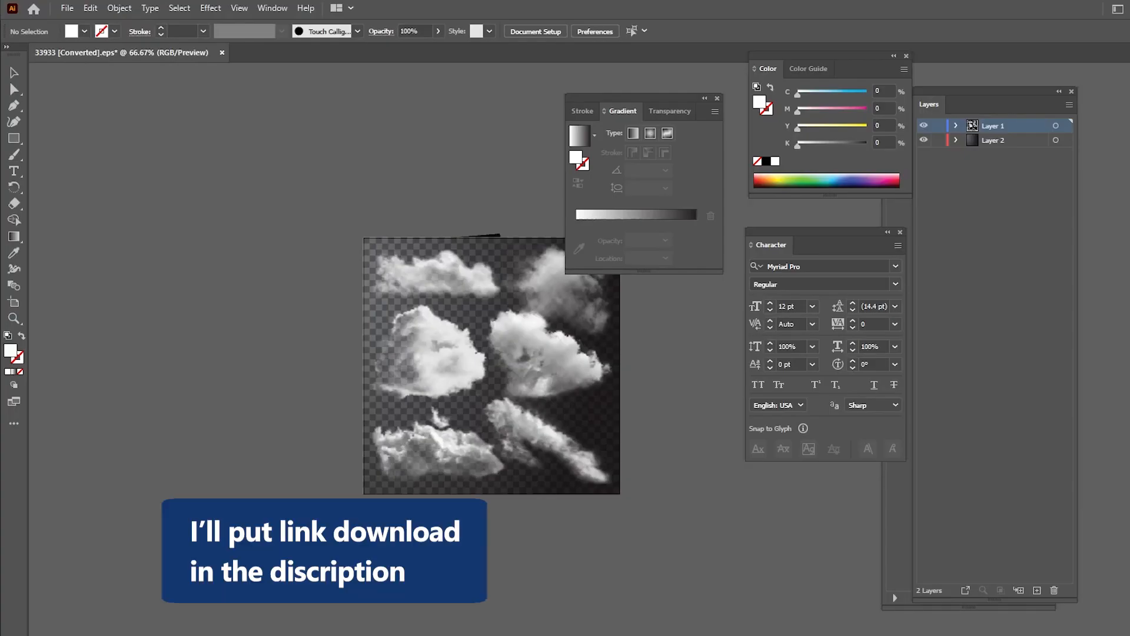
Copy the diagonal wispy cloud from Illustrator, paste it into Photoshop as a Smart Object and scale it to about 618 × 421 px.
click(591, 424)
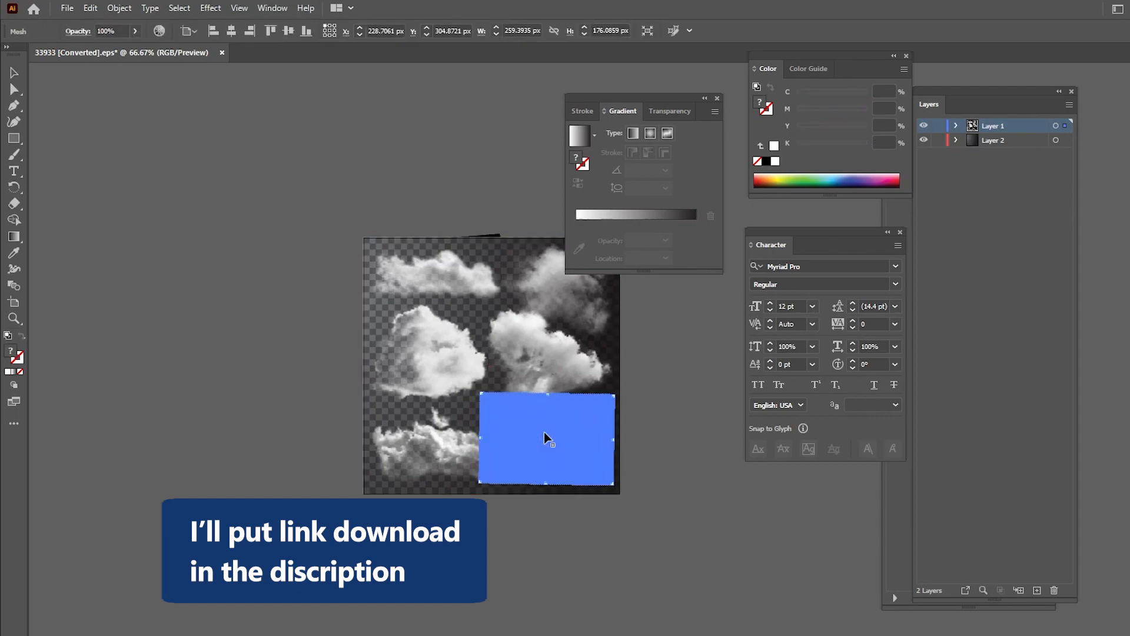
key(ctrl+c)
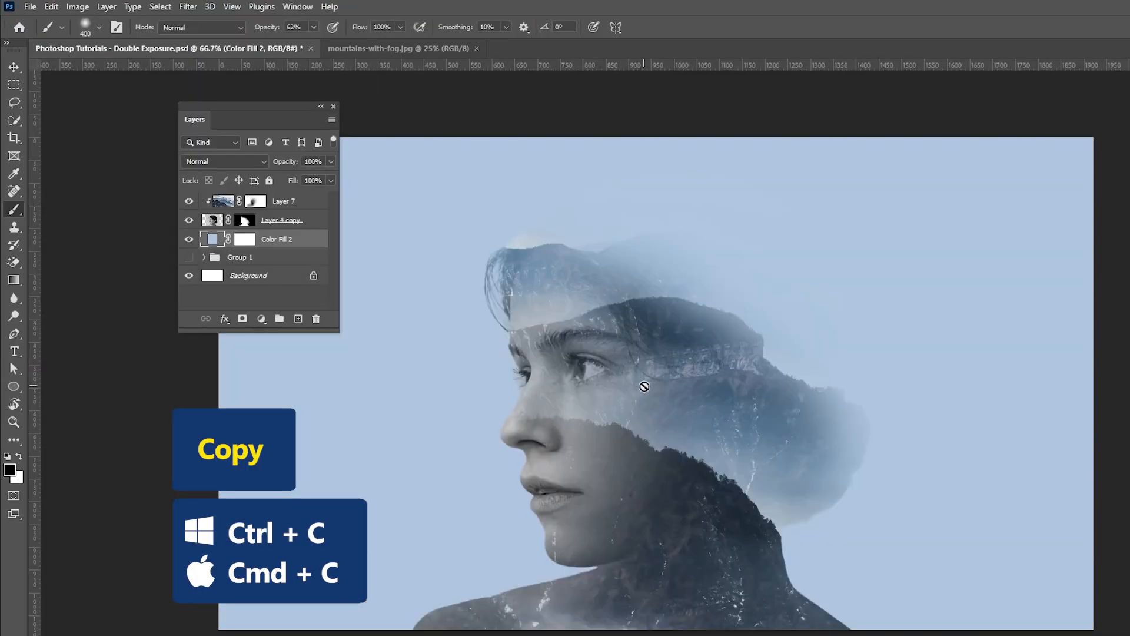
key(ctrl+v)
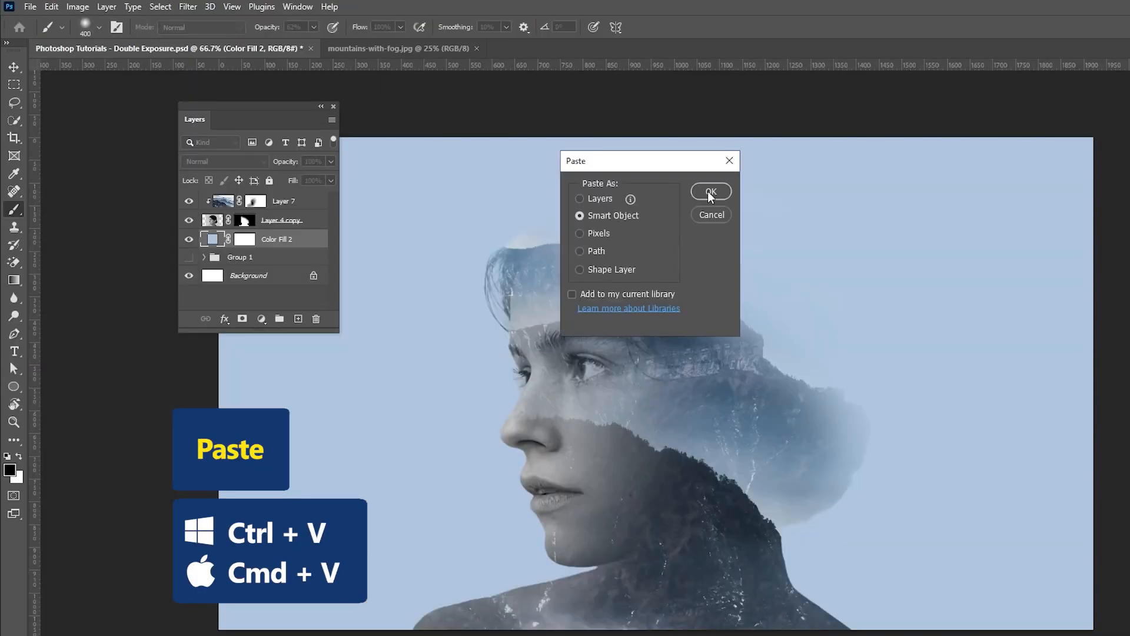
click(710, 193)
drag(720, 337, 885, 222)
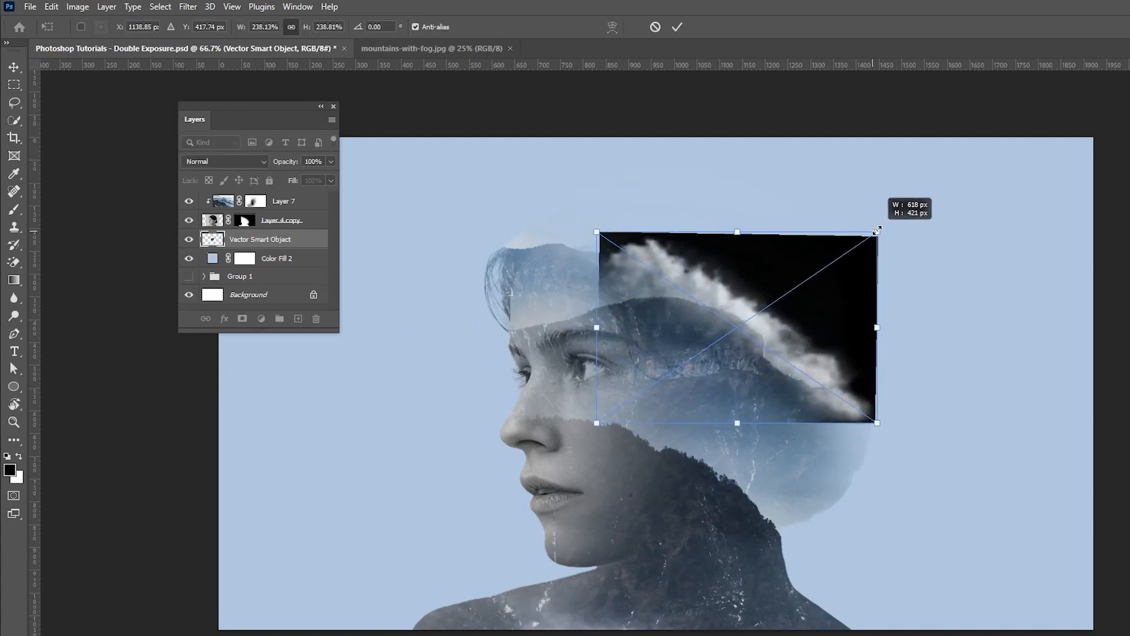
key(Return)
Move the cloud layer to the top of the layer stack and set its blend mode to Screen.
key(b)
drag(263, 243, 264, 199)
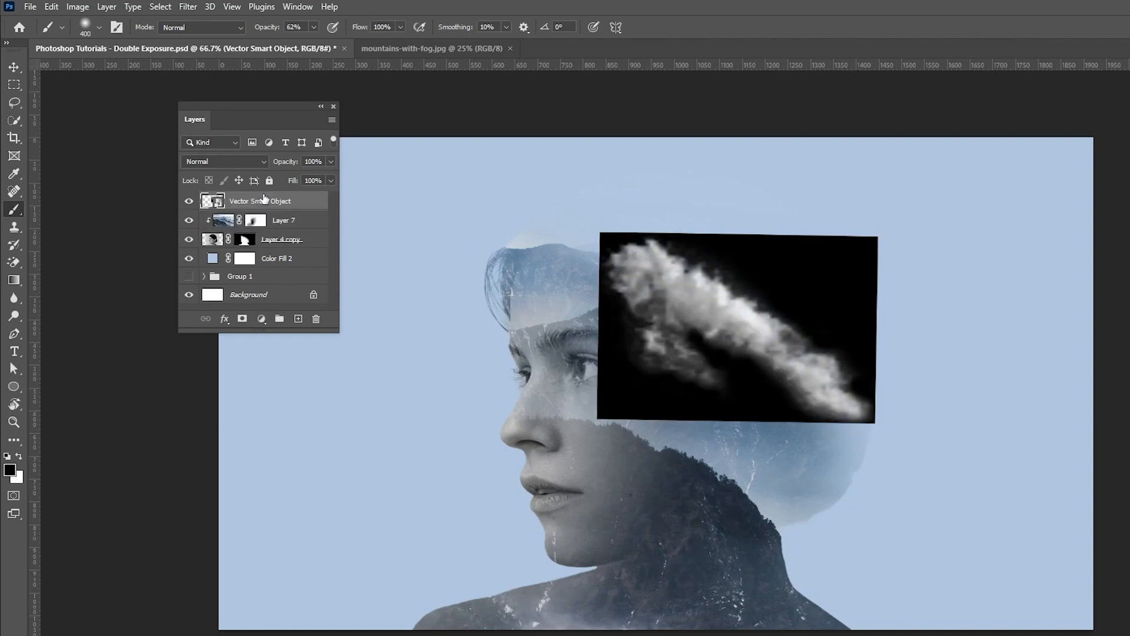
click(219, 161)
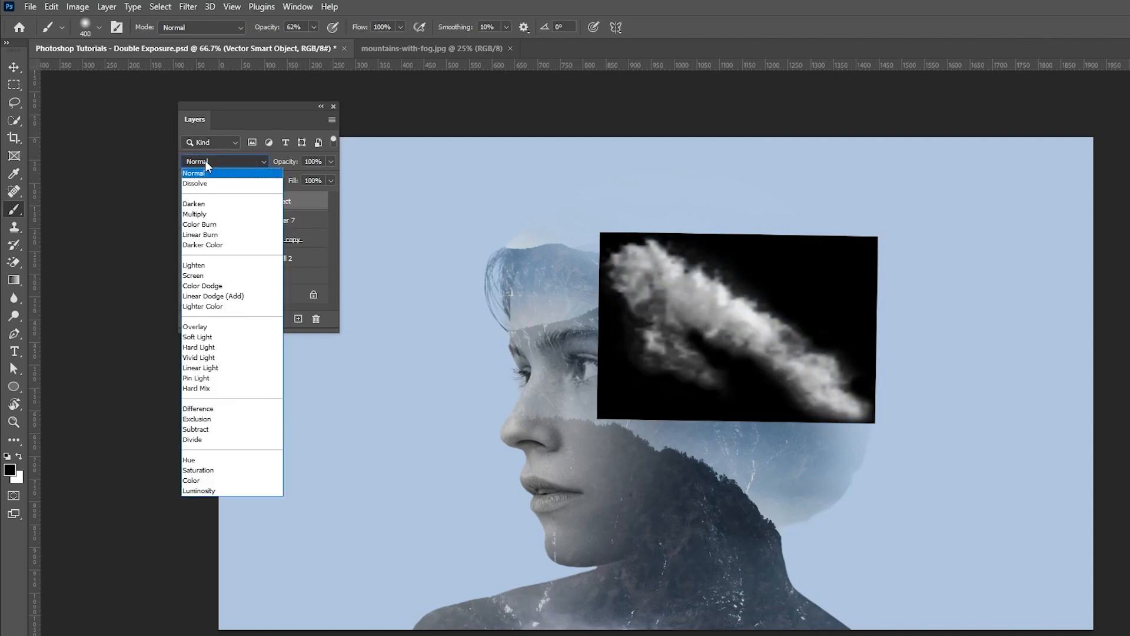
click(209, 277)
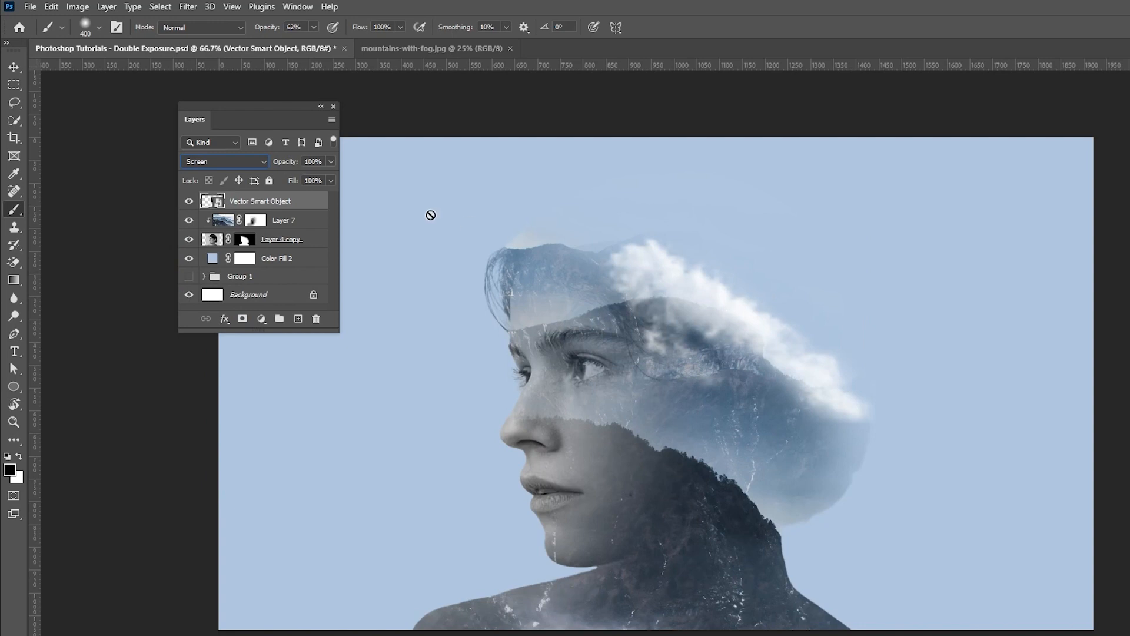
Shift the cloud toward the back of the head and rotate it to about -3.91°.
key(v)
mouse_move(738, 333)
mouse_down()
mouse_move(791, 304)
mouse_move(786, 323)
mouse_up()
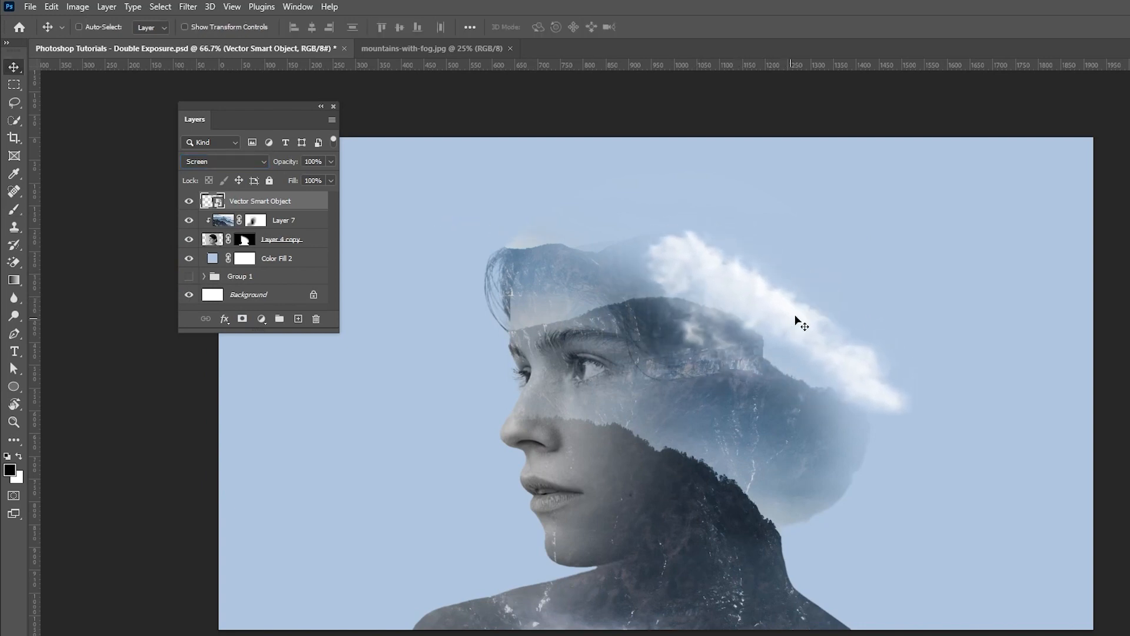
key(ctrl+t)
drag(971, 210, 970, 191)
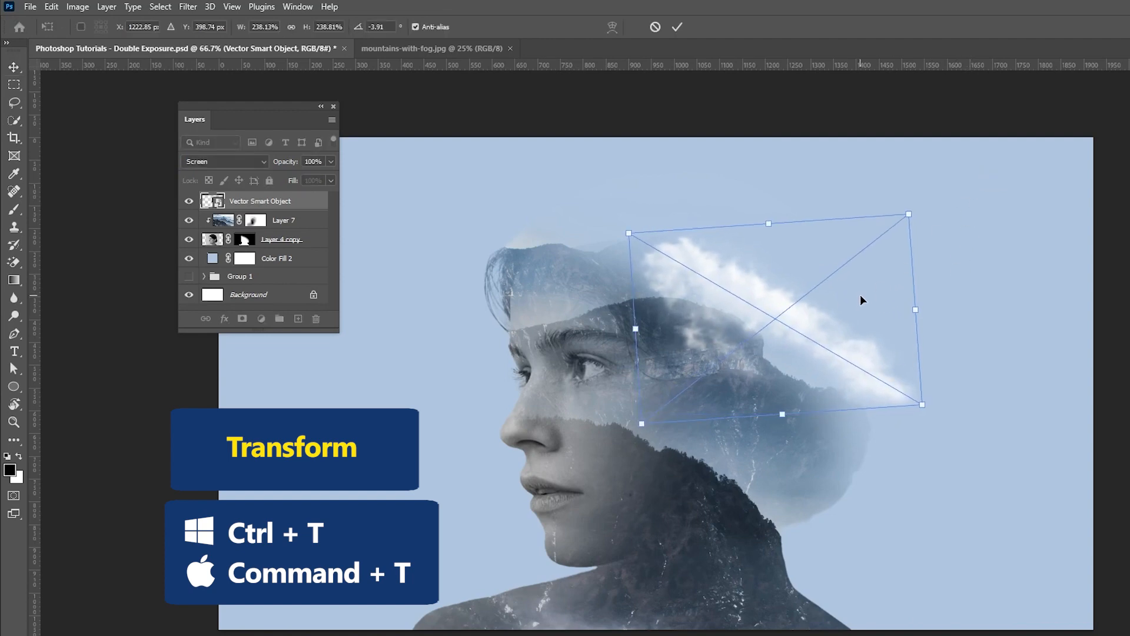
drag(860, 297, 865, 290)
Flip the cloud horizontally, and rotate and position it along the slope at the back of the head.
right_click(817, 315)
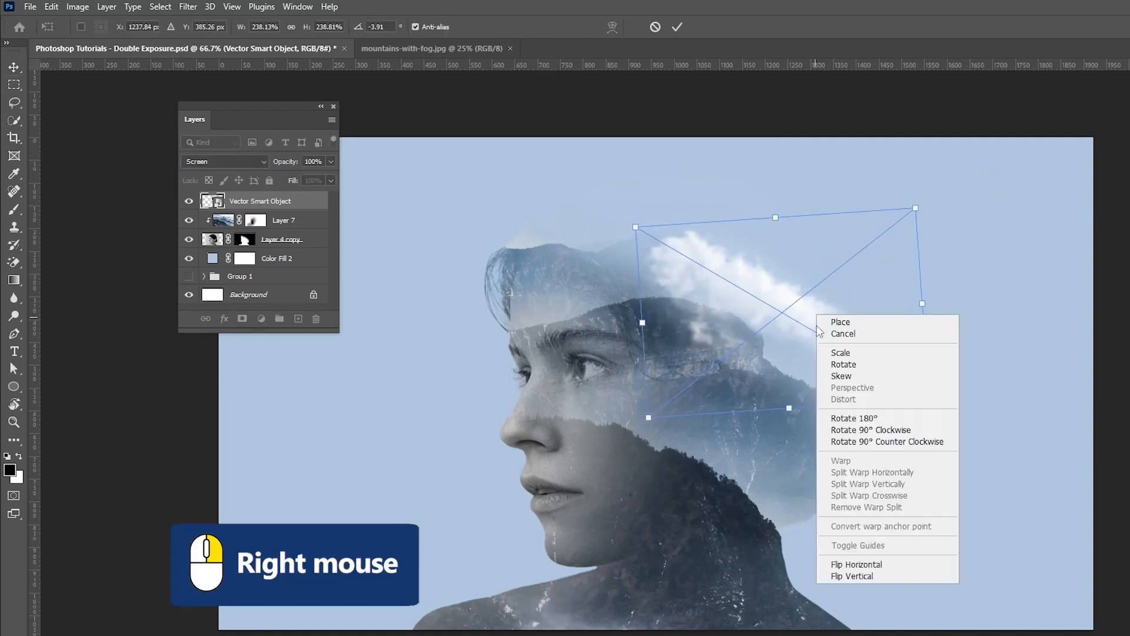
click(856, 565)
drag(866, 301, 866, 294)
drag(969, 238, 953, 401)
drag(875, 360, 877, 365)
drag(941, 318, 941, 333)
key(ctrl+Return)
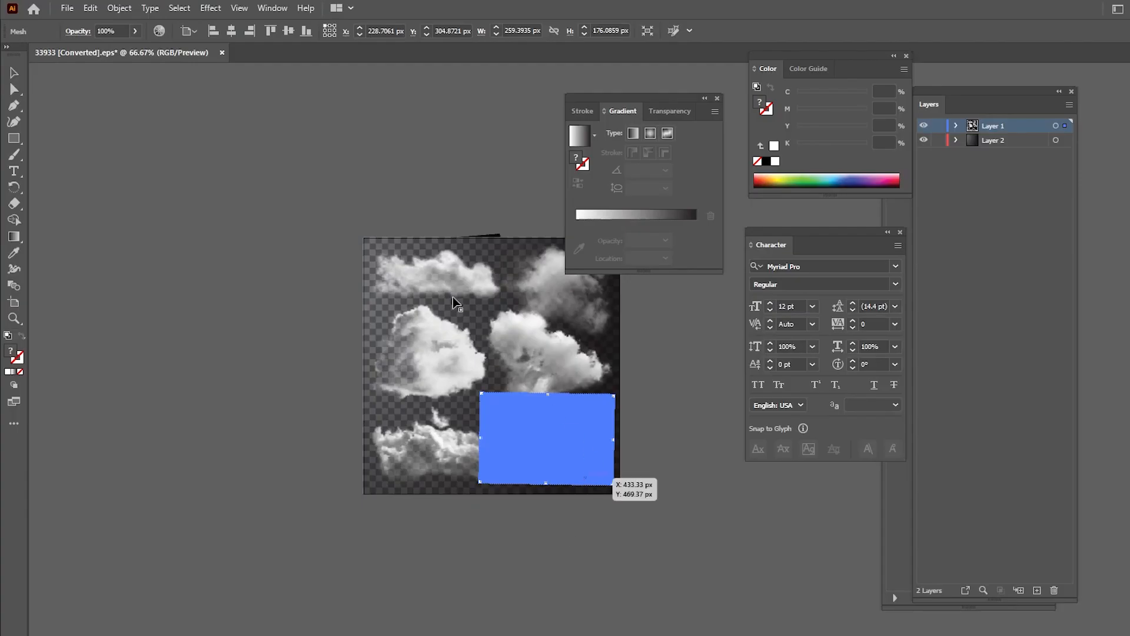
Copy the middle-row puffy cloud beside the larger one from Illustrator, paste it into Photoshop as a Smart Object and set it to Screen.
key(ctrl+c)
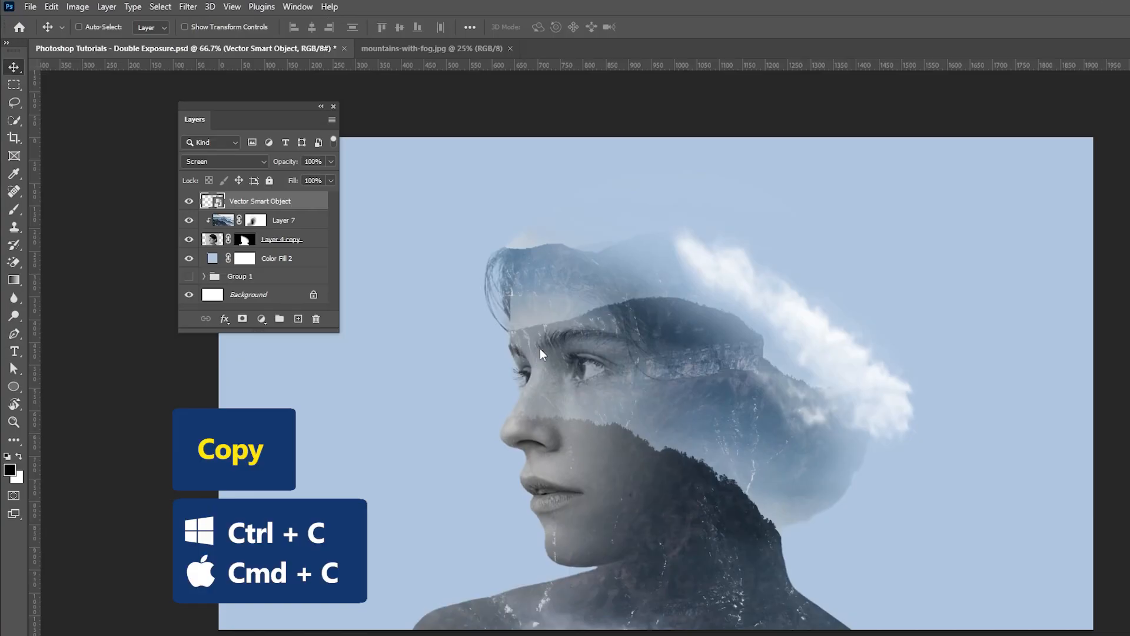
key(ctrl+v)
click(703, 192)
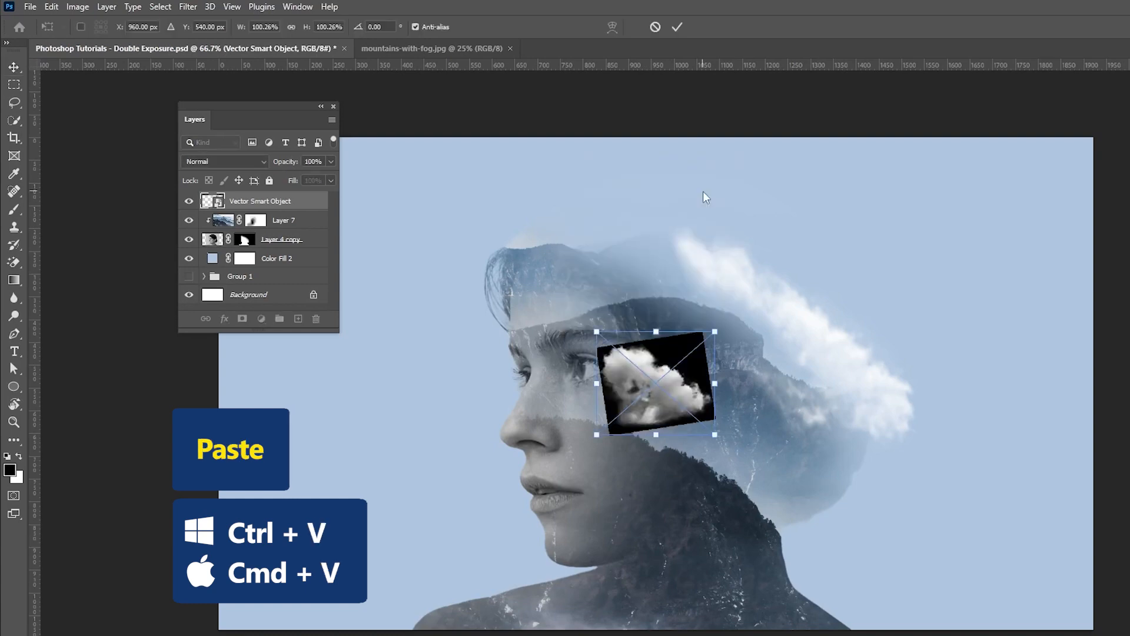
click(244, 162)
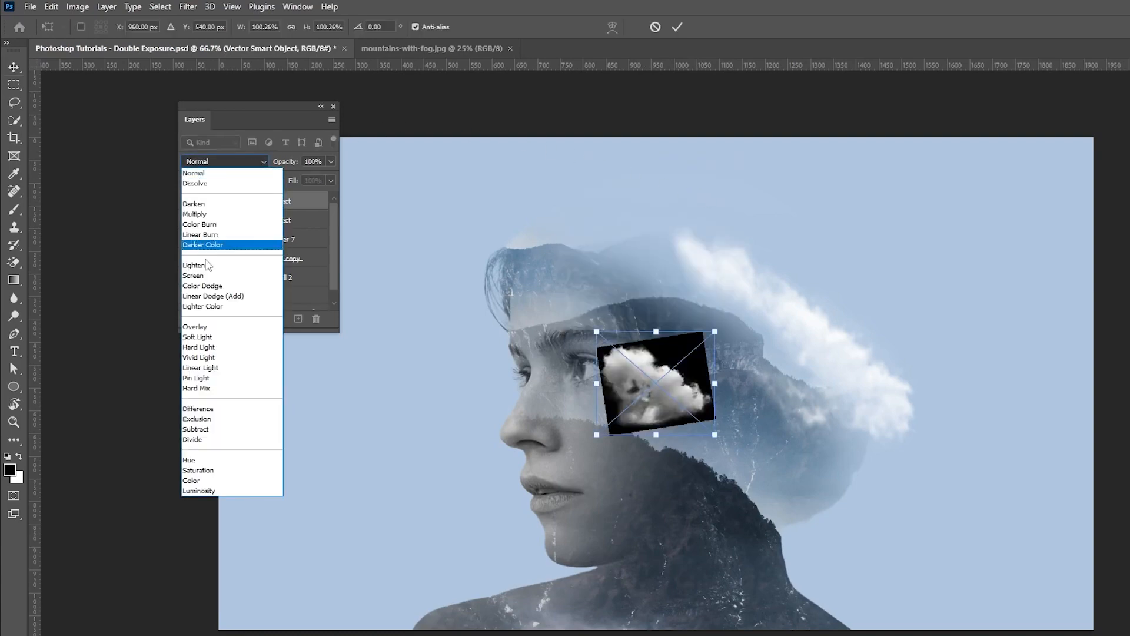
click(203, 273)
Enlarge and rotate the second cloud, placing it over the crown so it joins the diagonal cloud.
drag(652, 401, 688, 252)
drag(751, 180, 806, 131)
mouse_move(833, 170)
mouse_down()
mouse_move(846, 147)
mouse_move(830, 155)
mouse_up()
drag(776, 231, 740, 205)
key(Return)
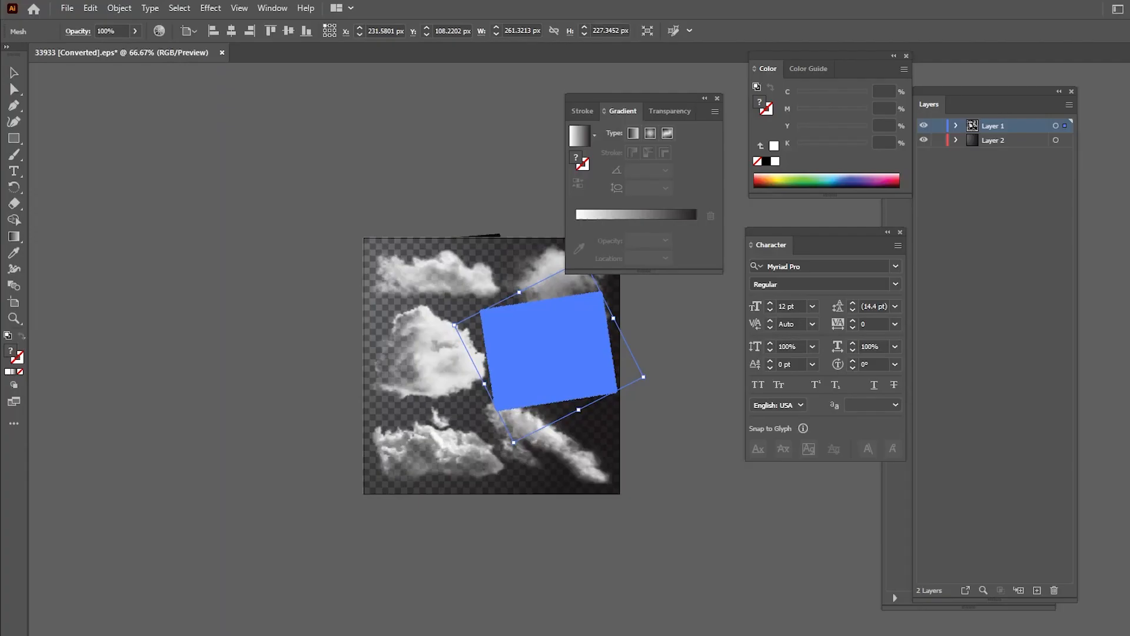
Copy the large rounded cloud from Illustrator, paste it into Photoshop as a Smart Object and set its blend mode to Screen.
click(503, 338)
key(ctrl+c)
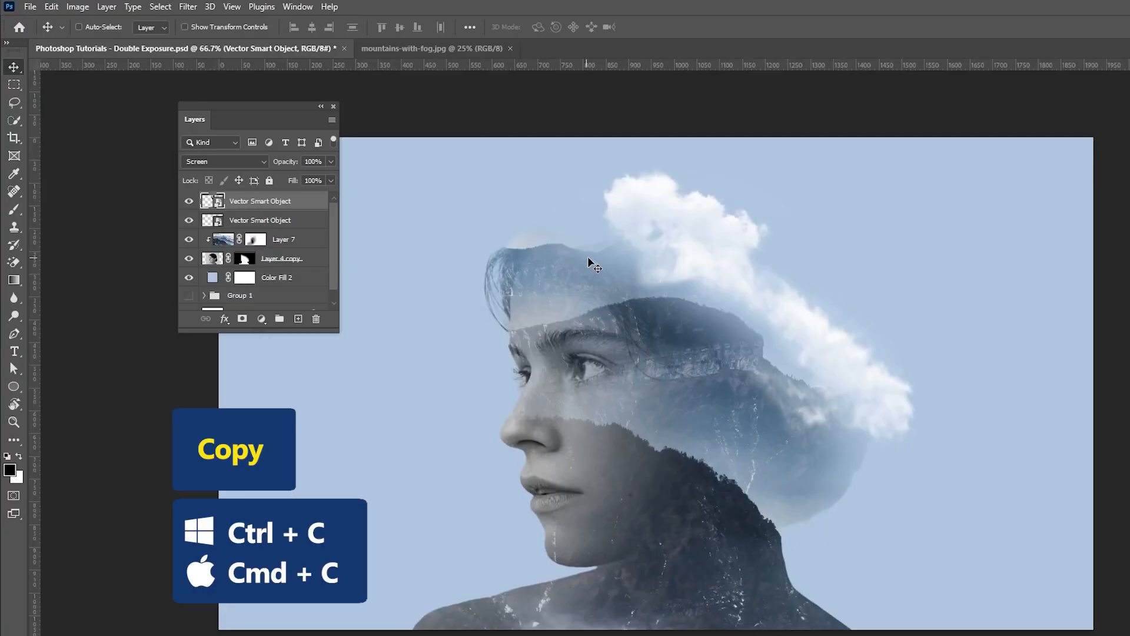
key(ctrl+v)
click(714, 187)
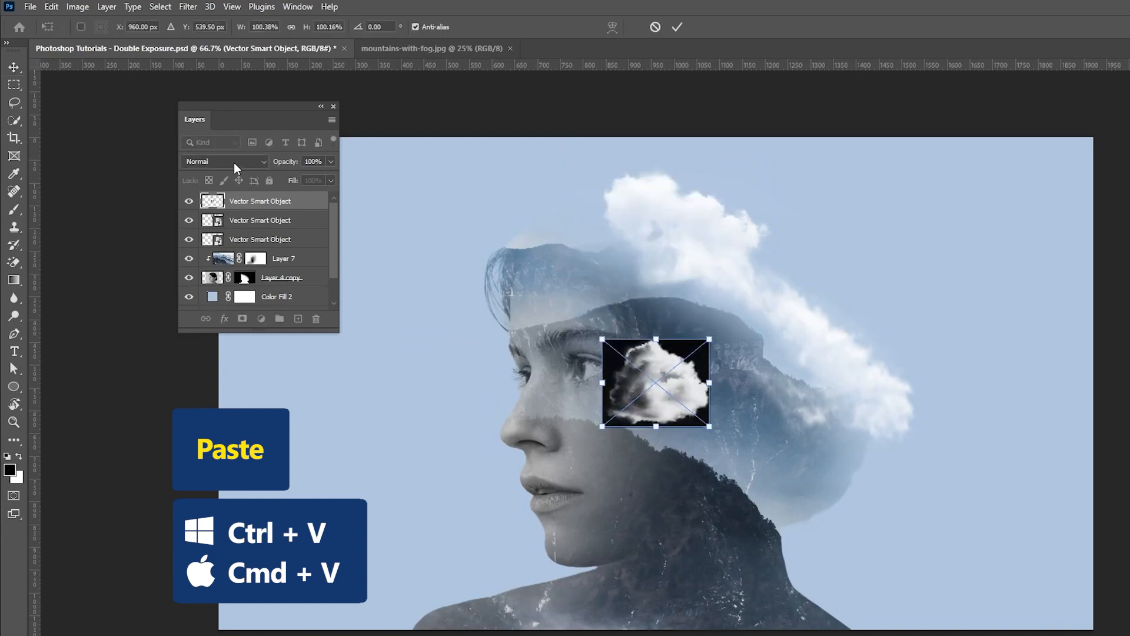
click(231, 163)
click(196, 275)
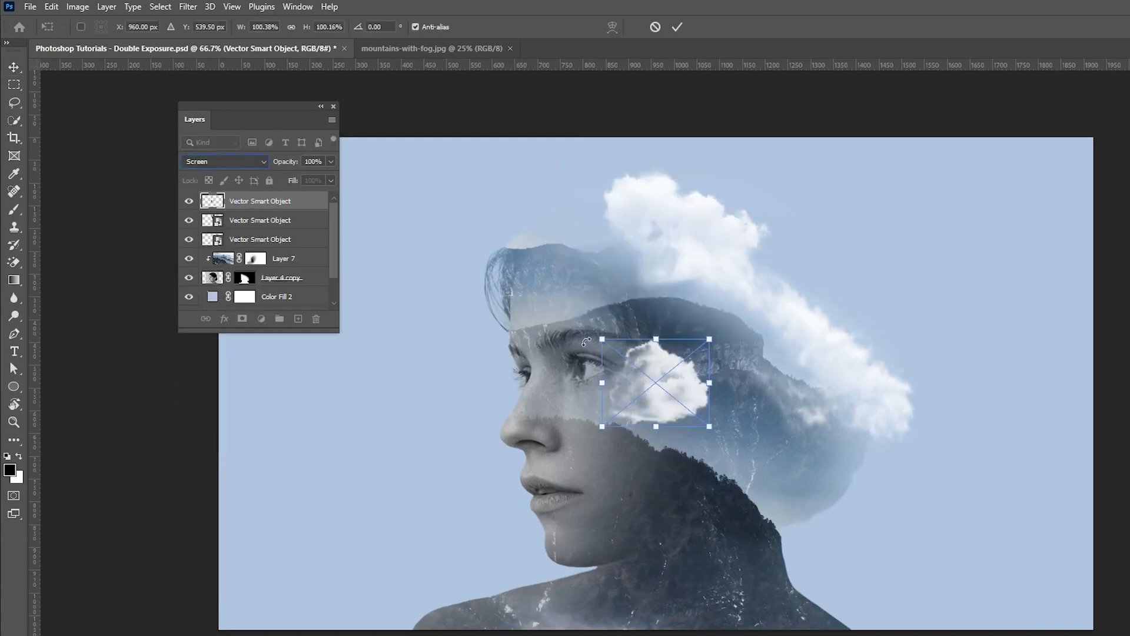
Place the third cloud above the forehead hair, scaling it to about 127.5% and rotating it slightly.
drag(667, 387, 624, 225)
drag(688, 167, 686, 157)
drag(641, 201, 675, 140)
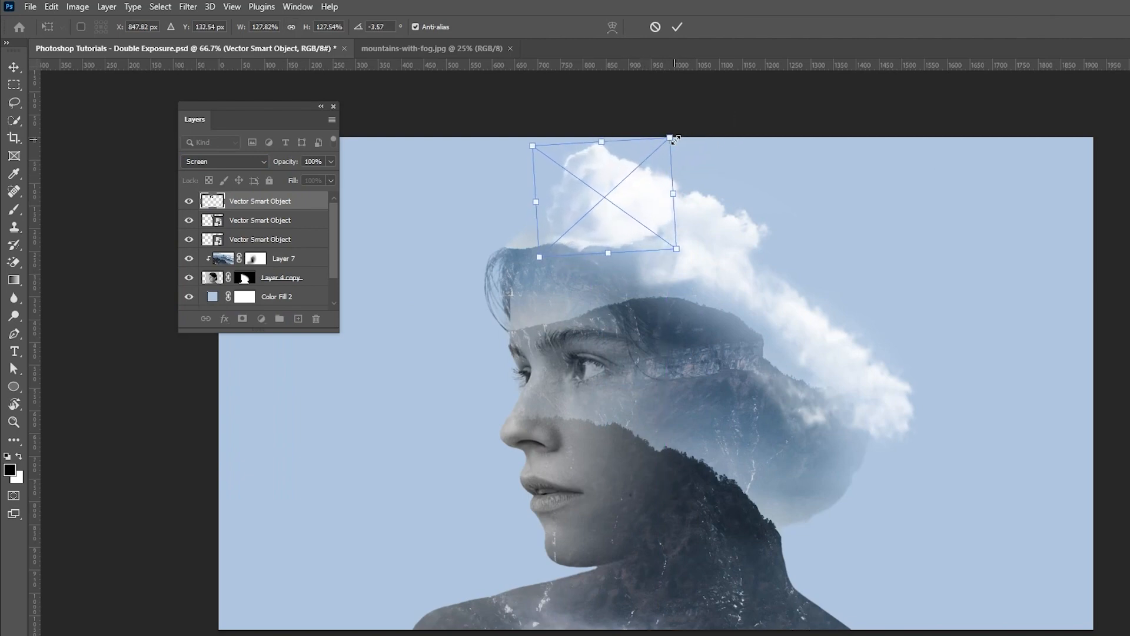
drag(633, 175, 682, 126)
key(Return)
Rotate the third cloud to about -16.8° and move it down to rest on the front of the hair.
key(ctrl+t)
drag(570, 197, 582, 199)
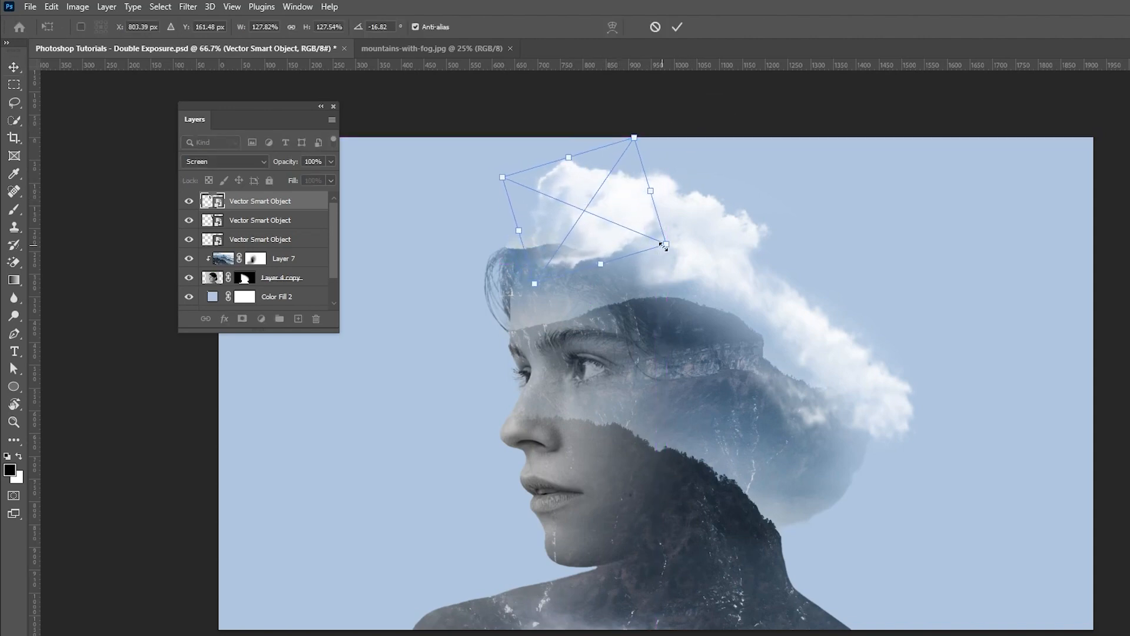
drag(665, 245, 667, 247)
key(Return)
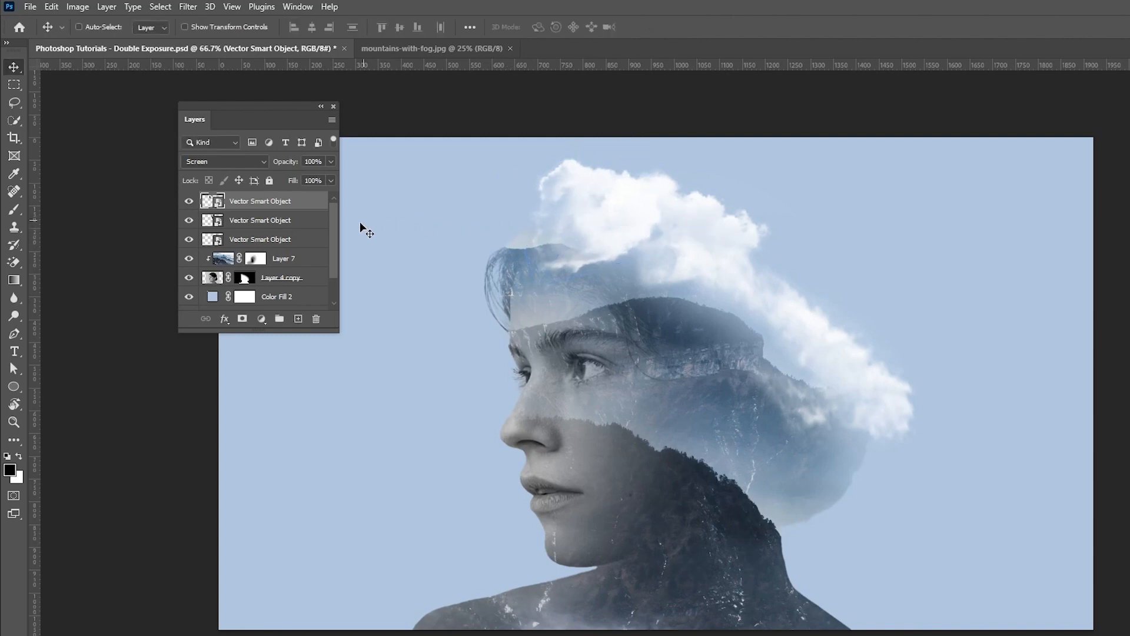
Add a Curves adjustment clipped to the front cloud and pull the curve's midpoint down to darken it.
click(262, 318)
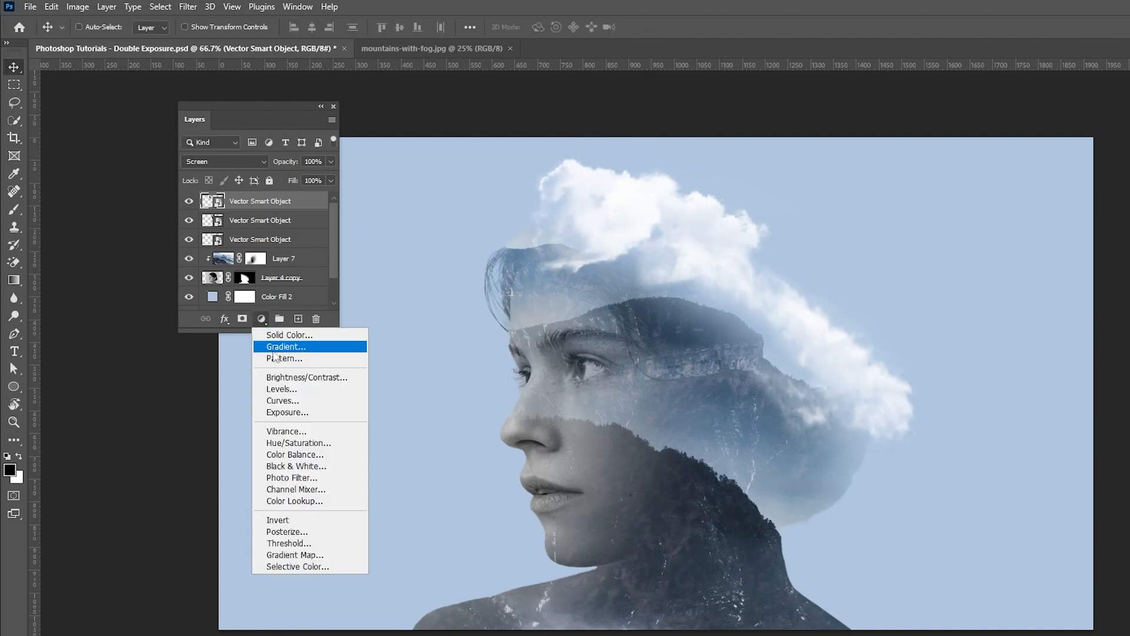
click(282, 401)
click(406, 361)
drag(436, 255, 451, 268)
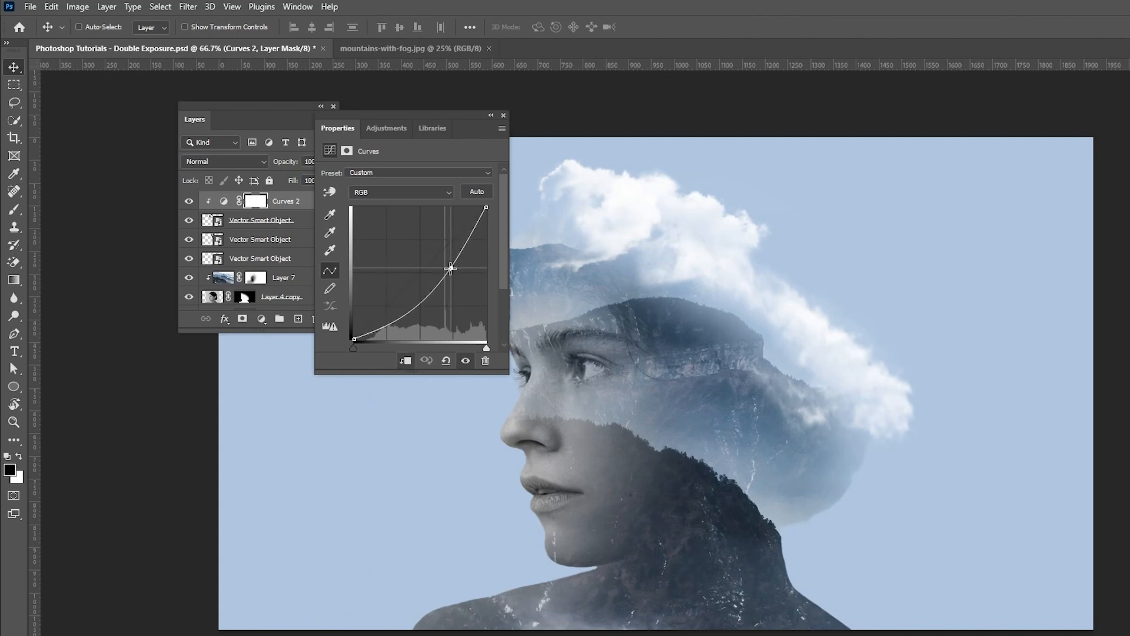
click(503, 115)
Shift the front cloud slightly toward the forehead and reselect the Curves 2 layer.
drag(583, 201, 582, 201)
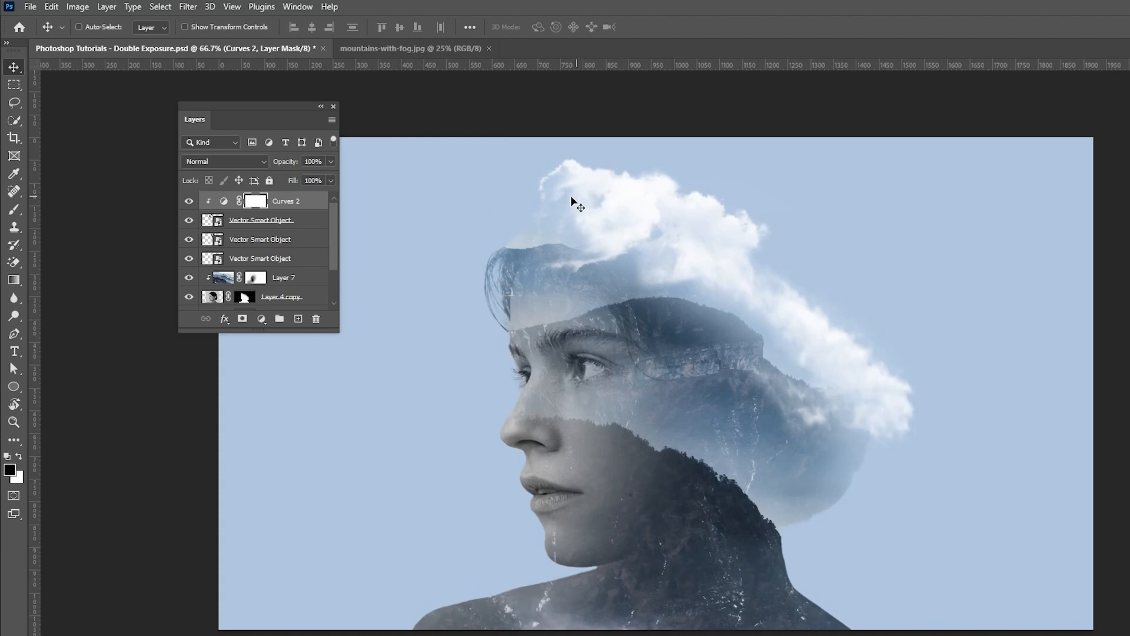
click(271, 226)
key(ctrl+z)
click(297, 204)
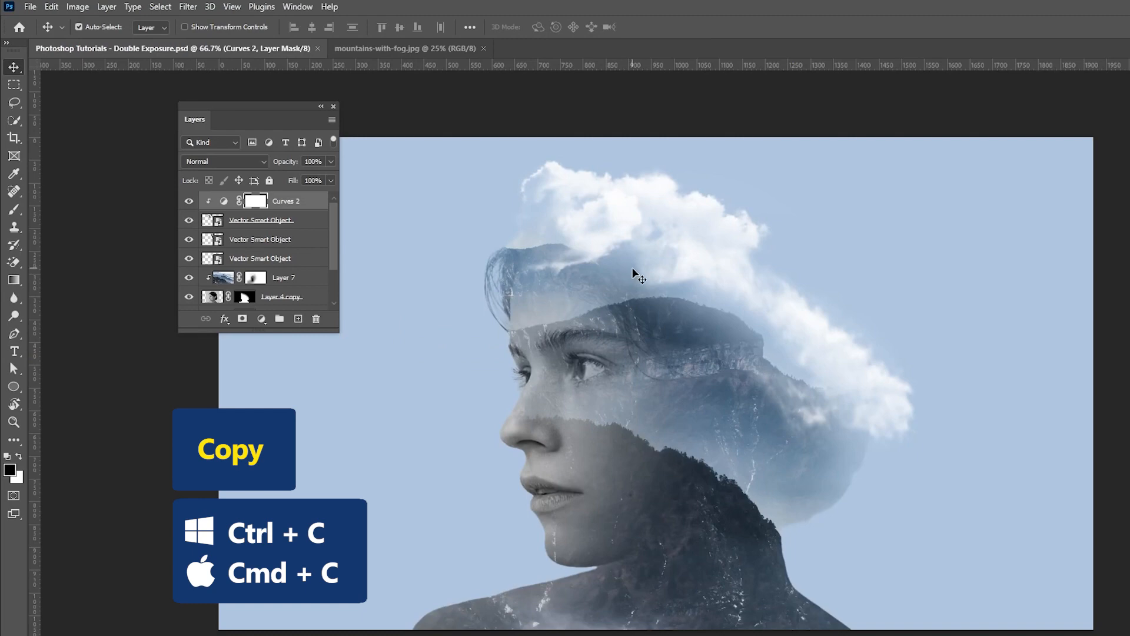
Paste the soft misty cloud copied from Illustrator as a Smart Object and set its blend mode to Screen.
key(ctrl+v)
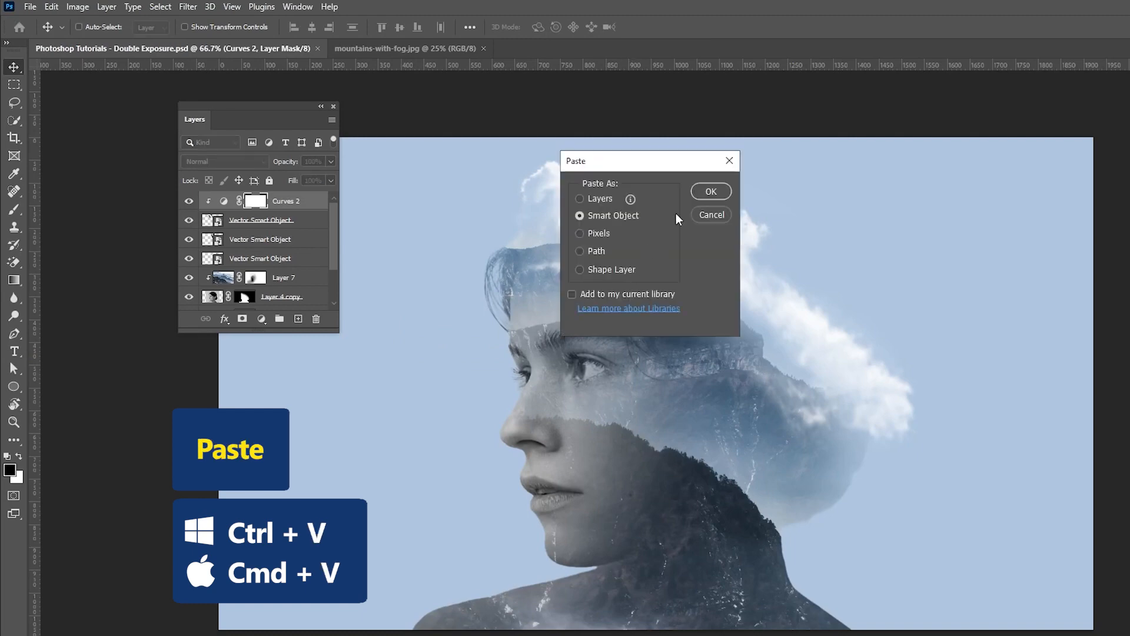
click(710, 192)
click(249, 165)
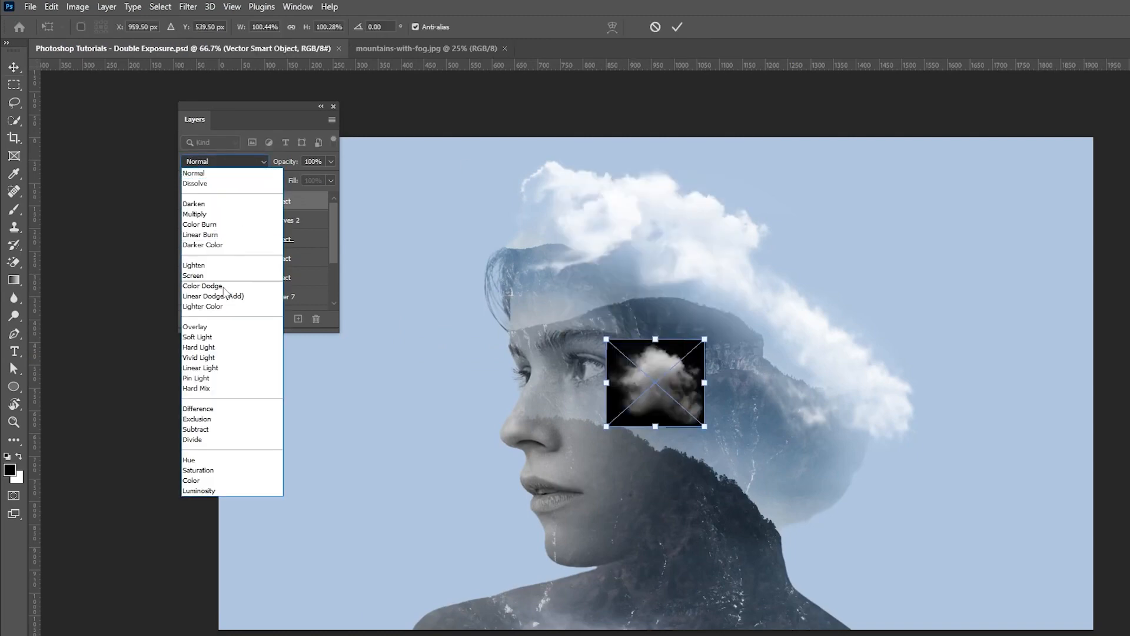
click(212, 276)
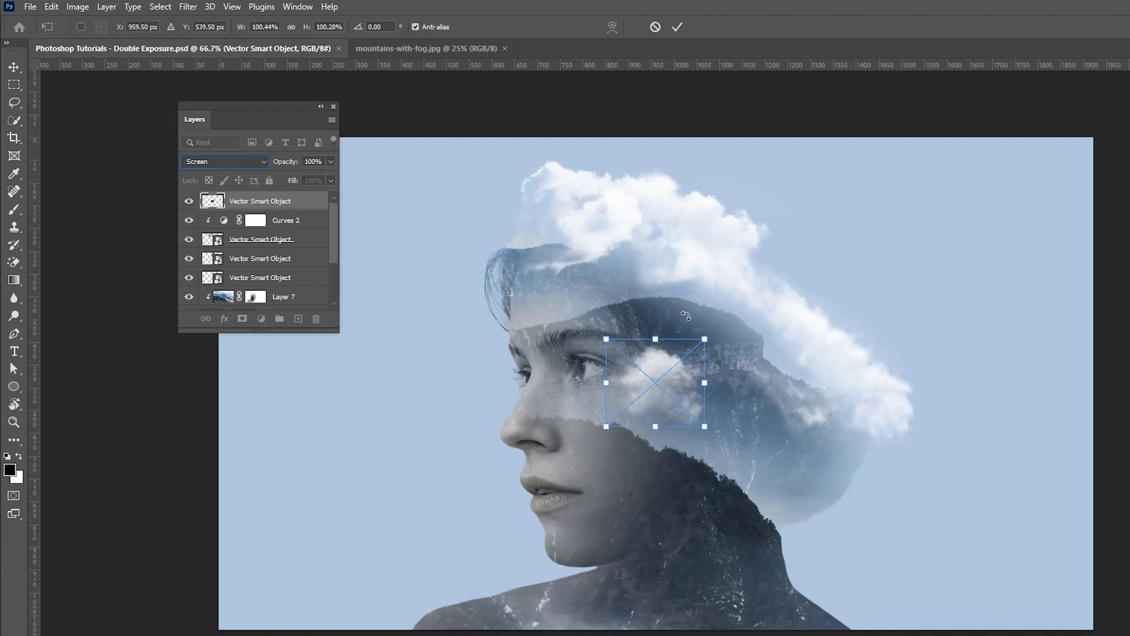
Enlarge the misty cloud and position it over the back of the crown, then save the document.
drag(706, 340, 791, 261)
key(Return)
key(ctrl+s)
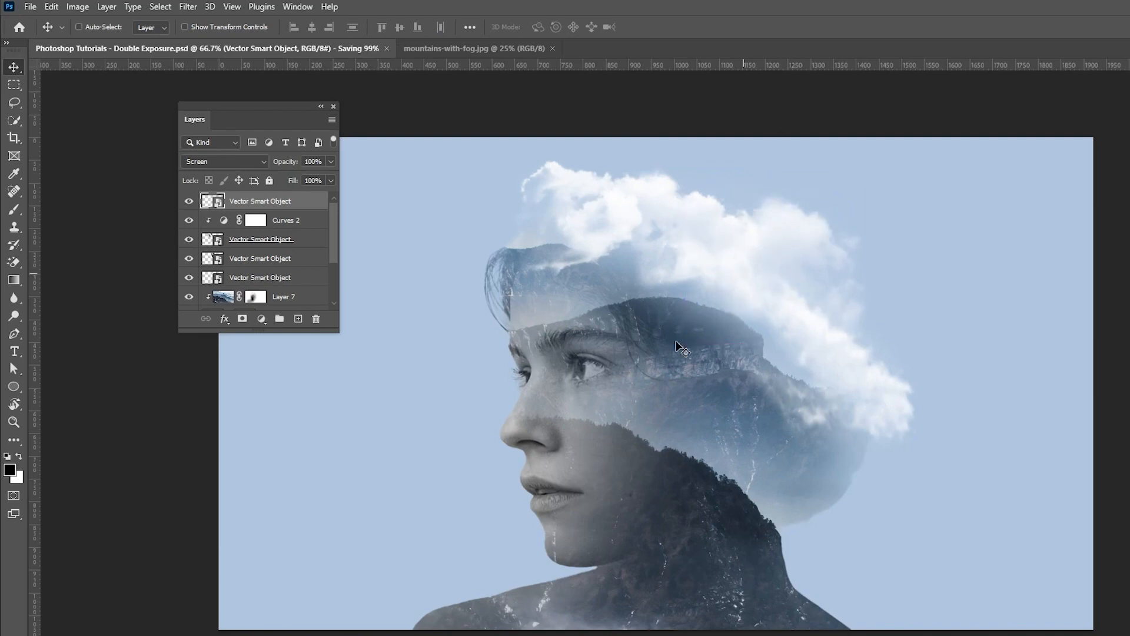
Duplicate the misty cloud and place the copy higher over the middle of the crown.
drag(789, 282, 704, 213)
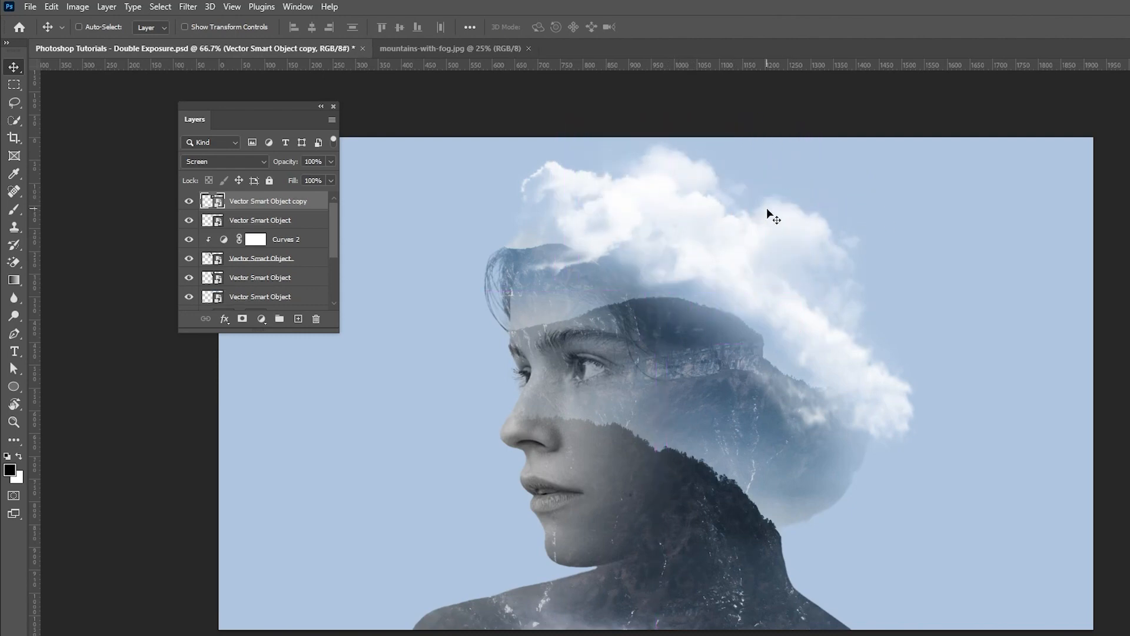
Transform the misty cloud copy so it sits further toward the front of the crown, and save the document.
key(ctrl+t)
drag(853, 179, 532, 234)
key(Return)
key(ctrl+s)
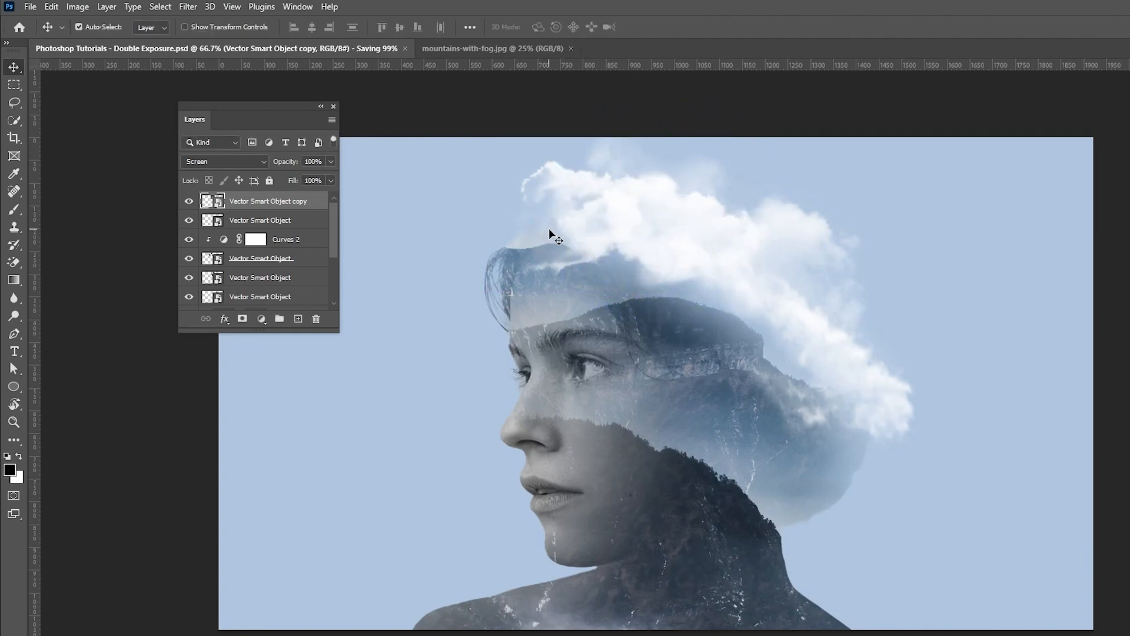
Group all the cloud smart objects together with the Curves 2 layer and name the group "cloud".
scroll(269, 246, down, 1)
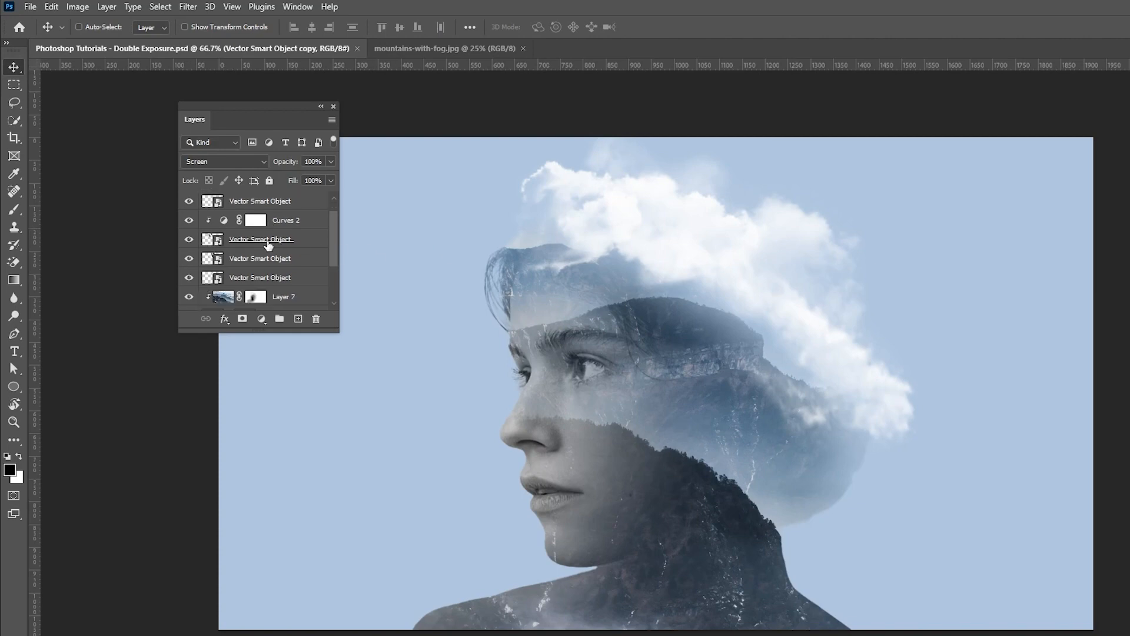
shift+click(254, 282)
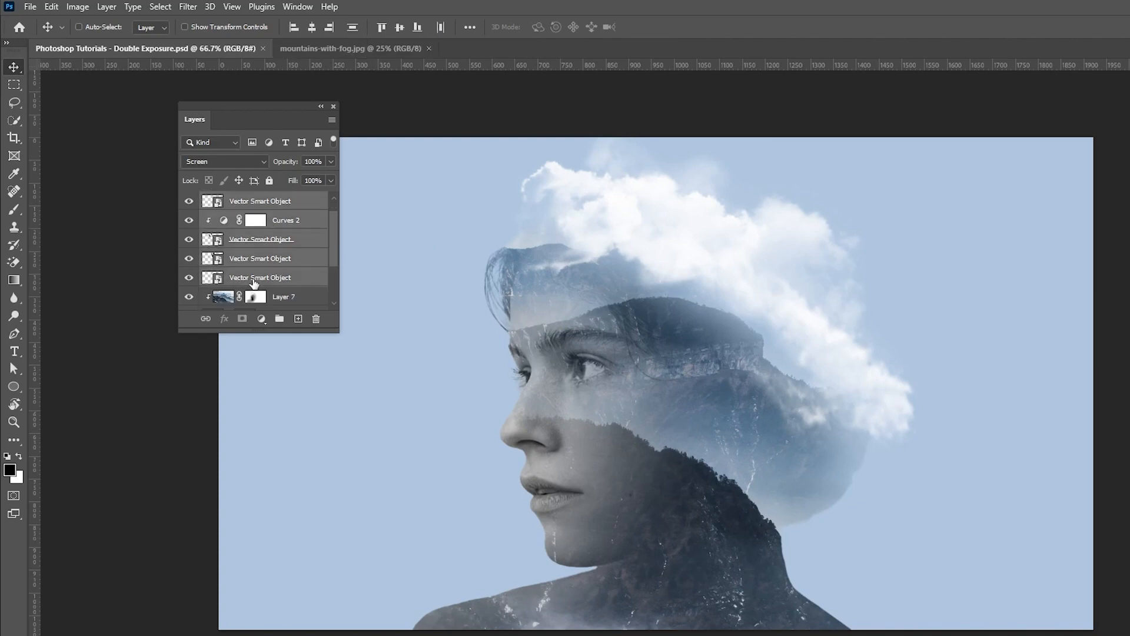
drag(264, 281, 280, 319)
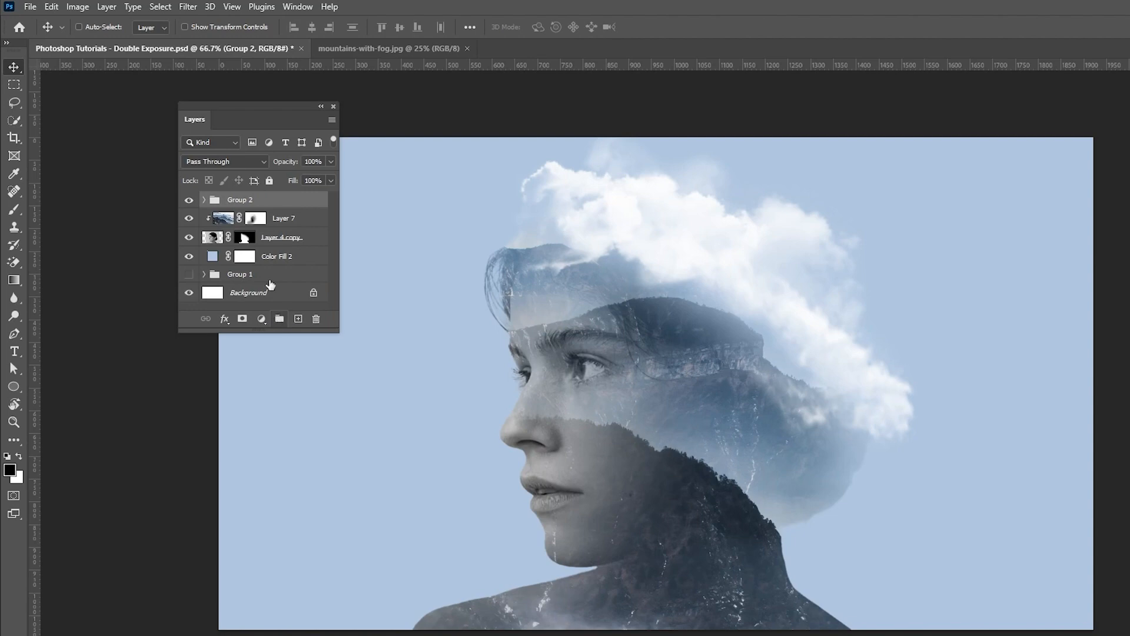
double_click(235, 200)
text(cloud)
key(Return)
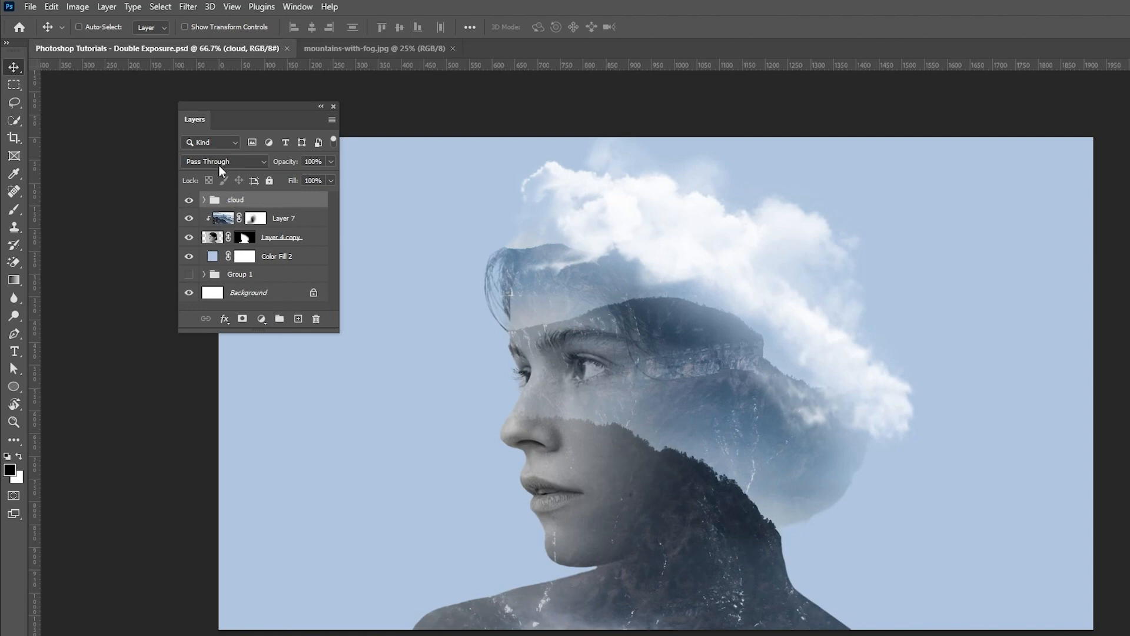
Lower the cloud group's opacity to 81%, save the document, and move the layer list clear of the artwork.
drag(290, 166, 278, 163)
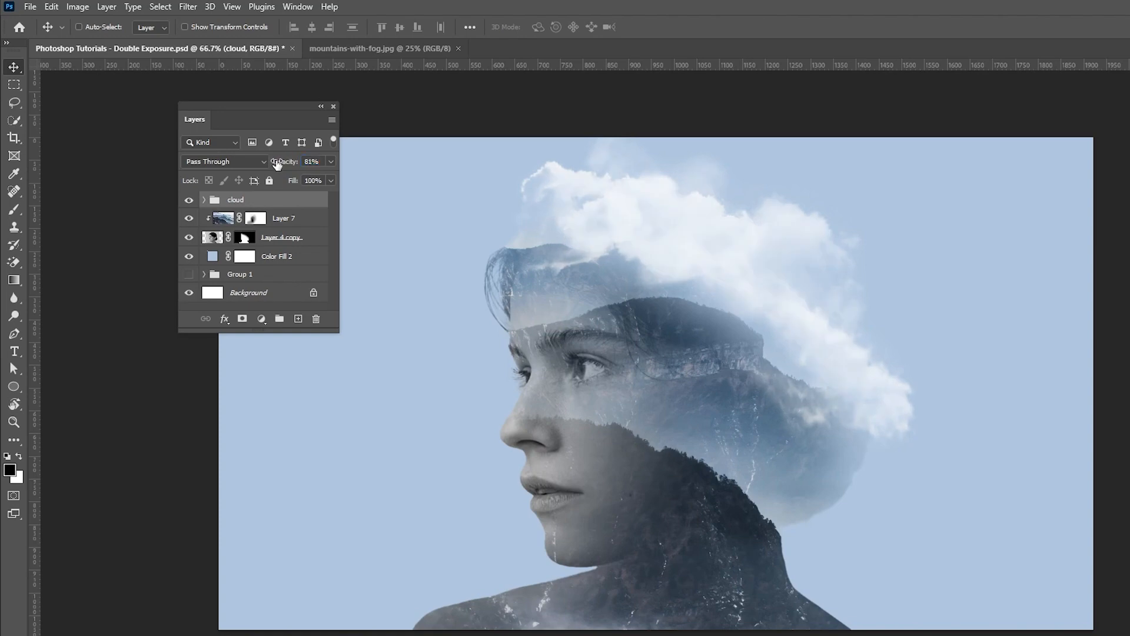
key(ctrl+s)
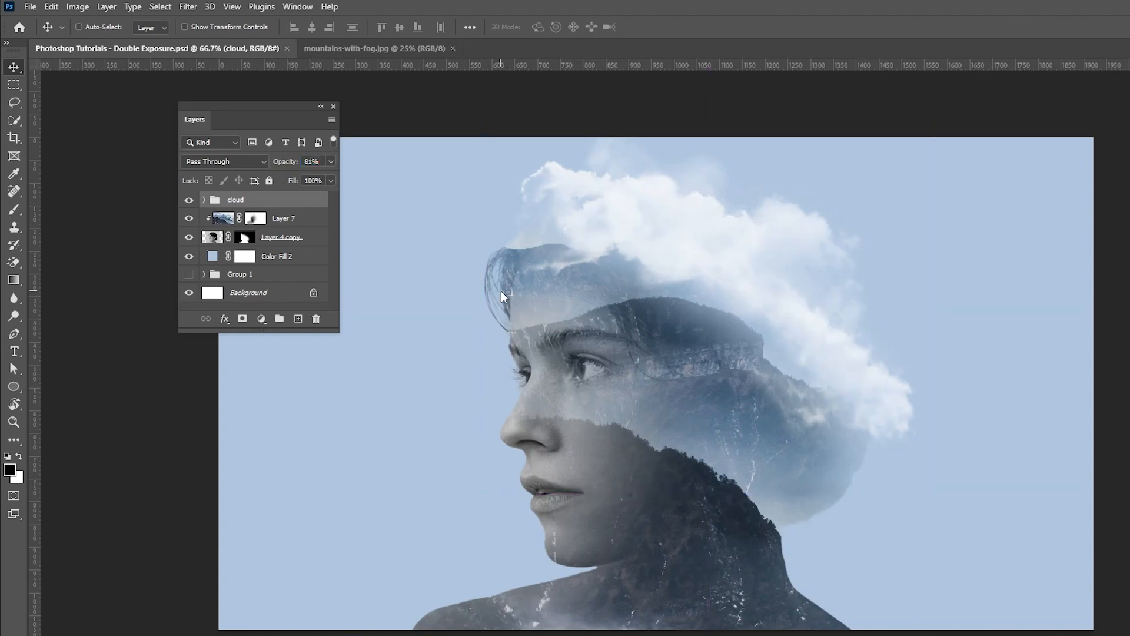
drag(255, 107, 139, 104)
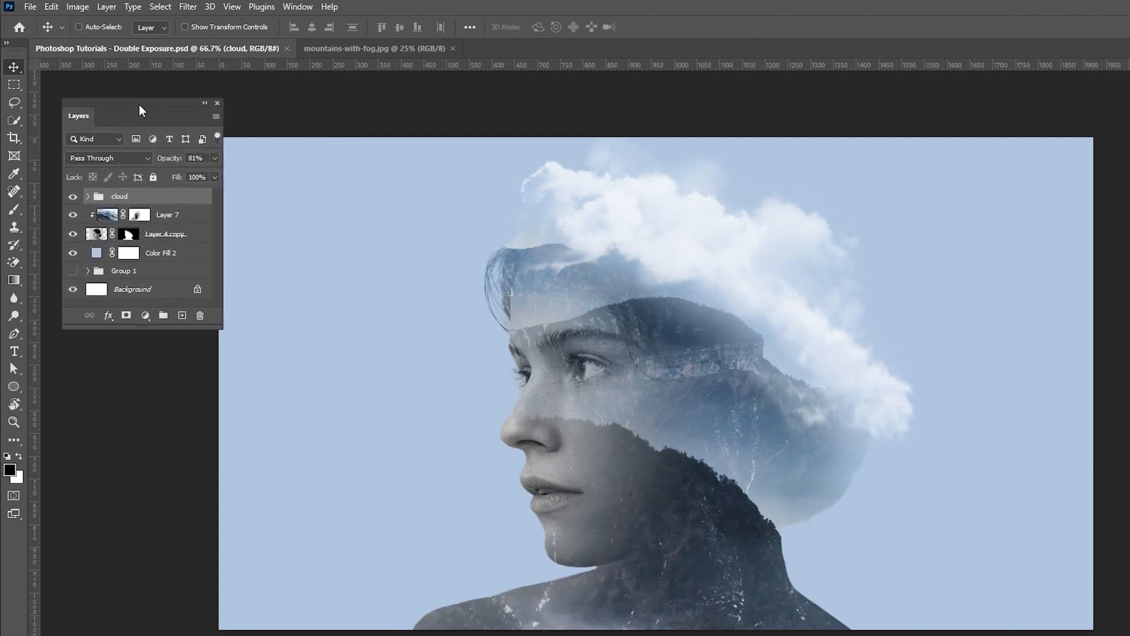
Add the title "DOUBLE EXPOSURE" as two lines of text in the empty sky in front of the woman's forehead.
click(15, 352)
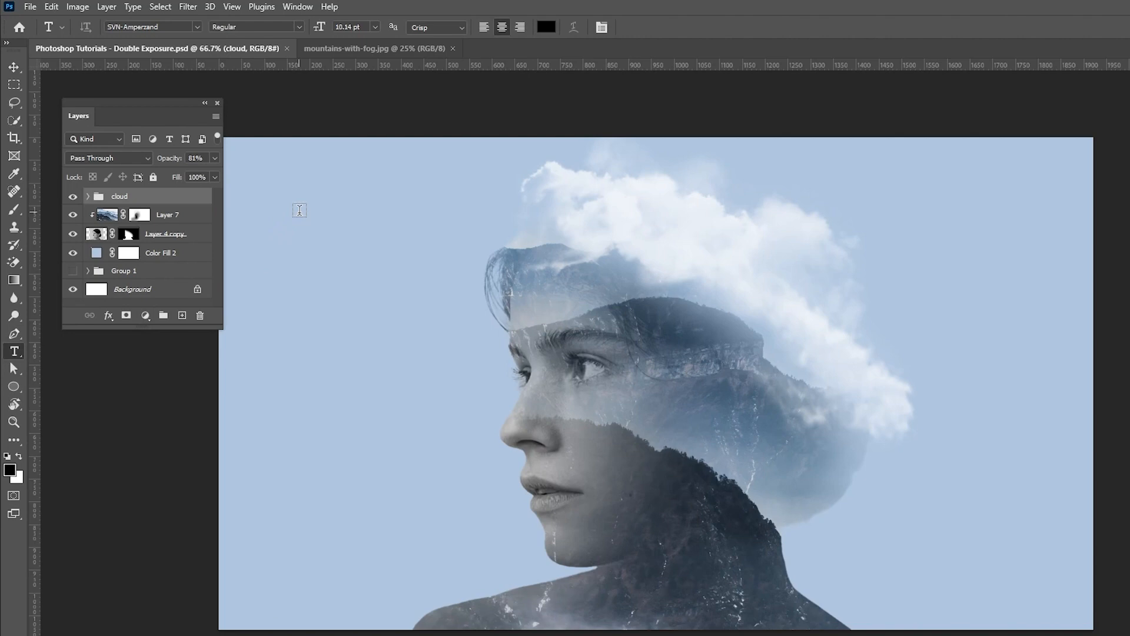
click(300, 211)
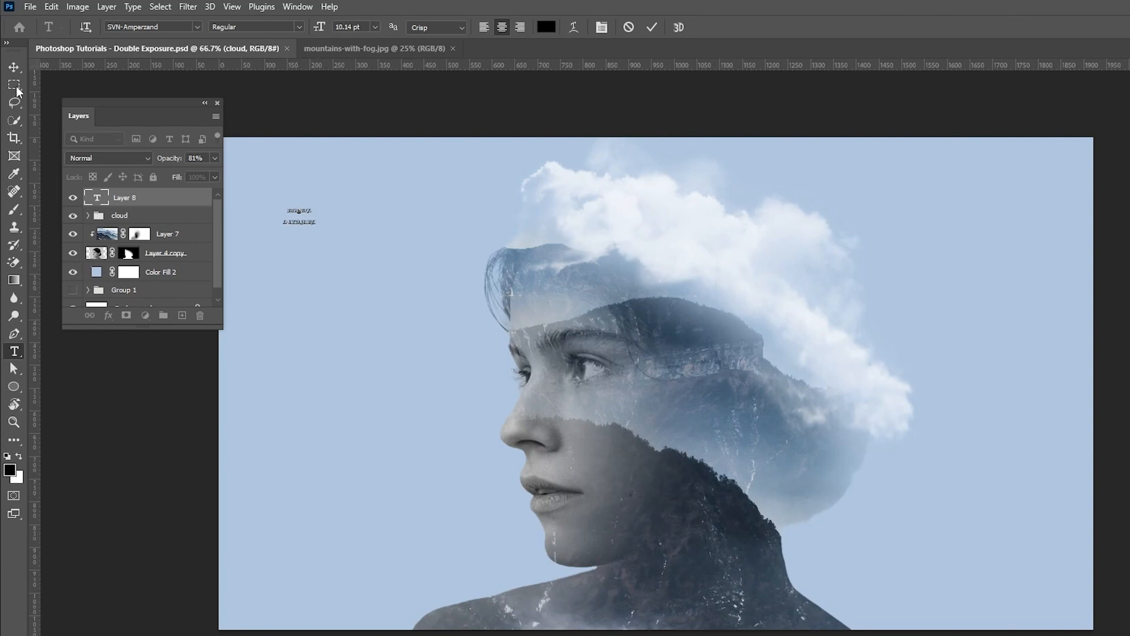
click(14, 67)
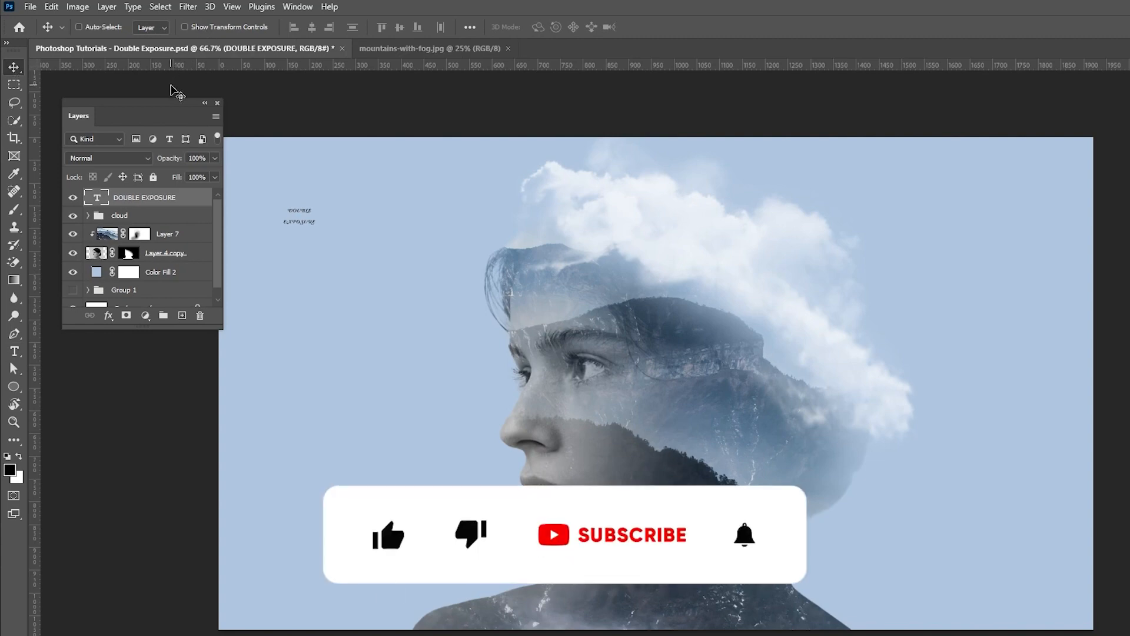
Set the title's font to UTM Avo in the Bold style.
key(t)
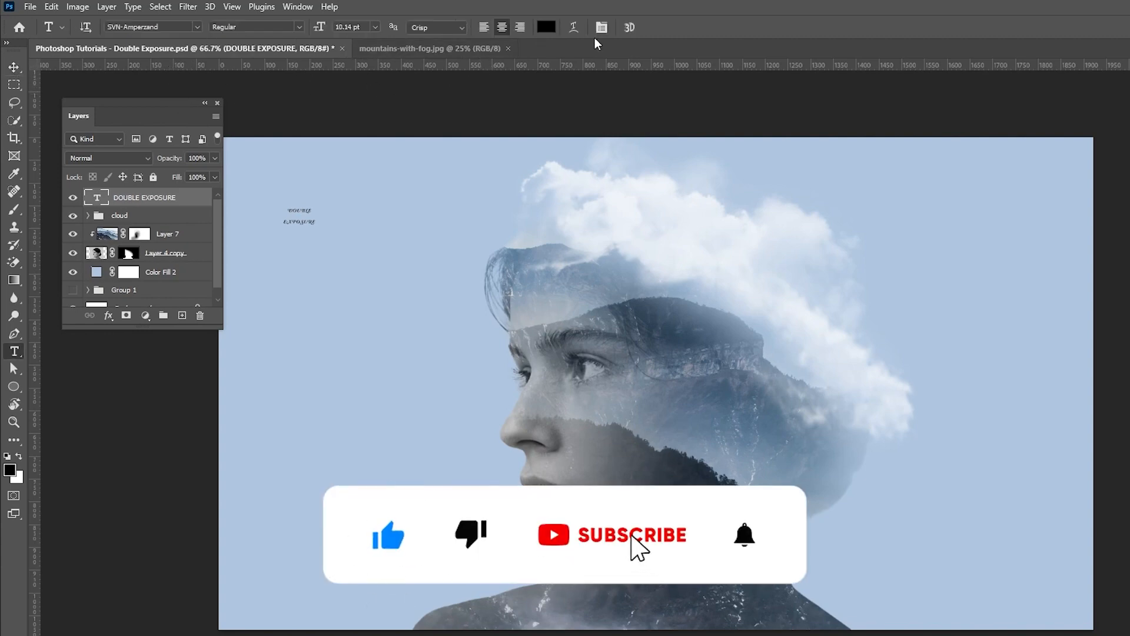
click(601, 27)
click(197, 140)
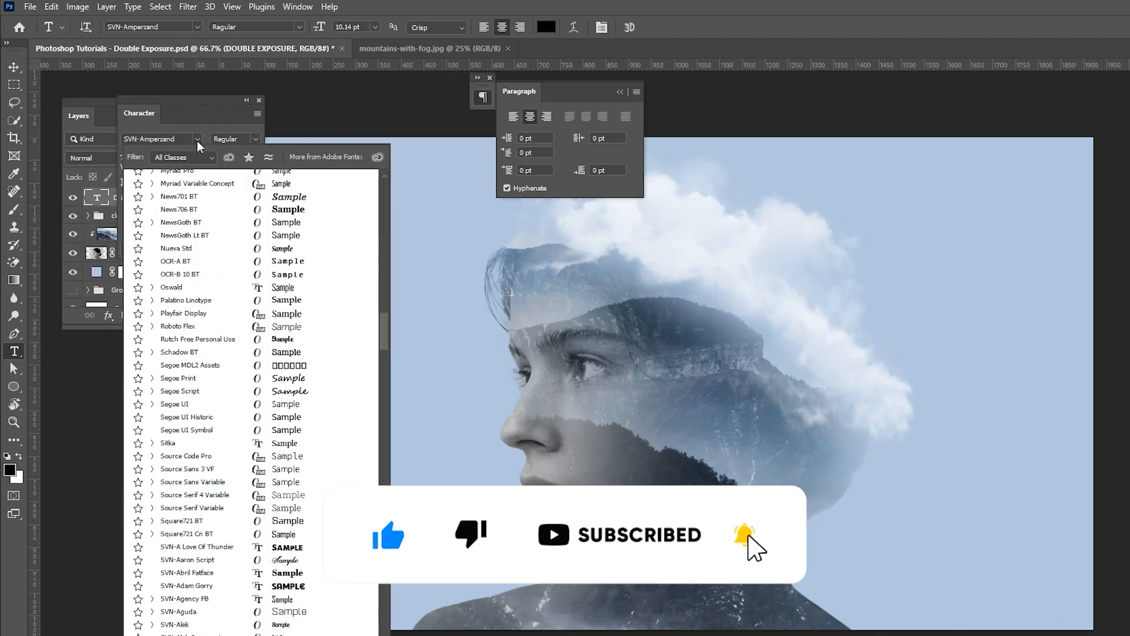
drag(383, 340, 393, 203)
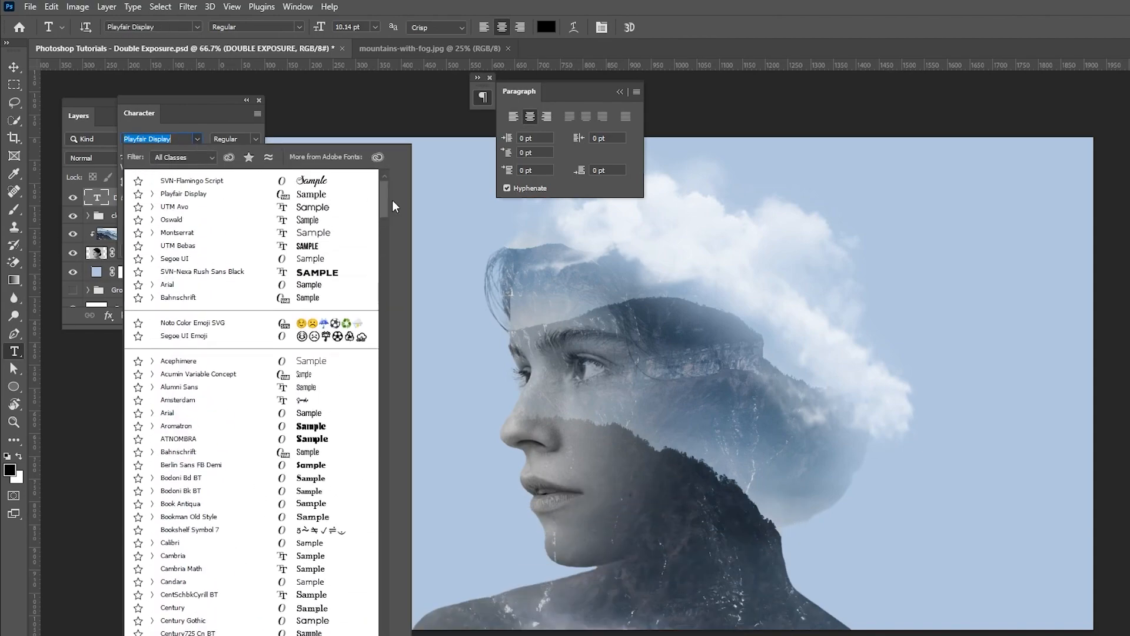
click(330, 208)
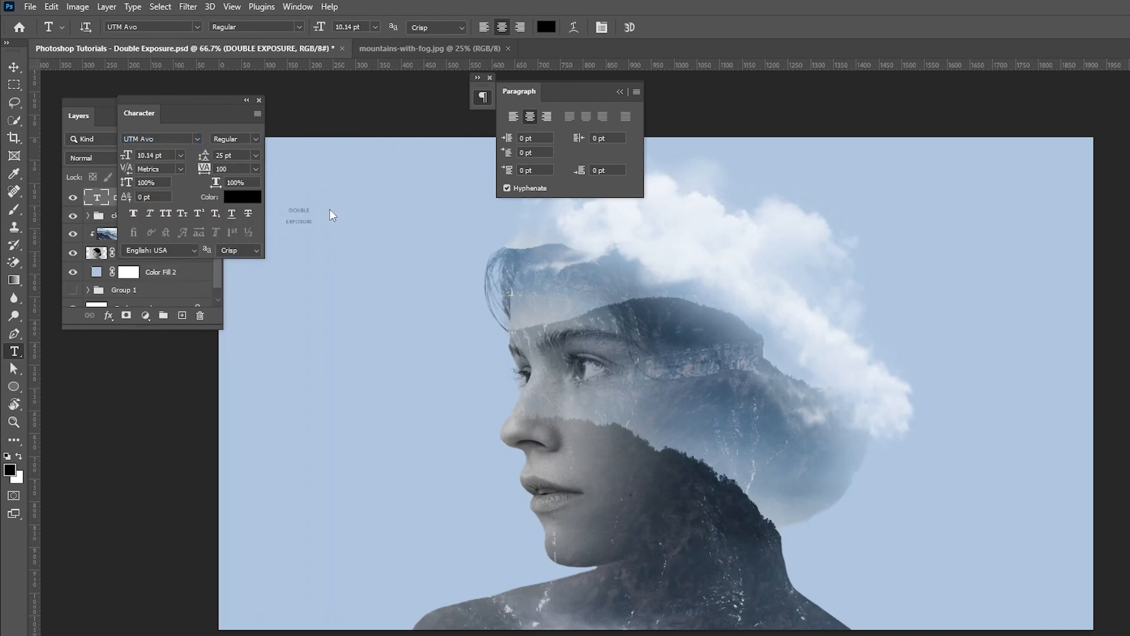
click(256, 144)
click(246, 170)
Enlarge the title to about 373 px wide by 223 px high and color it white (ffffff).
key(ctrl+t)
drag(316, 230, 442, 337)
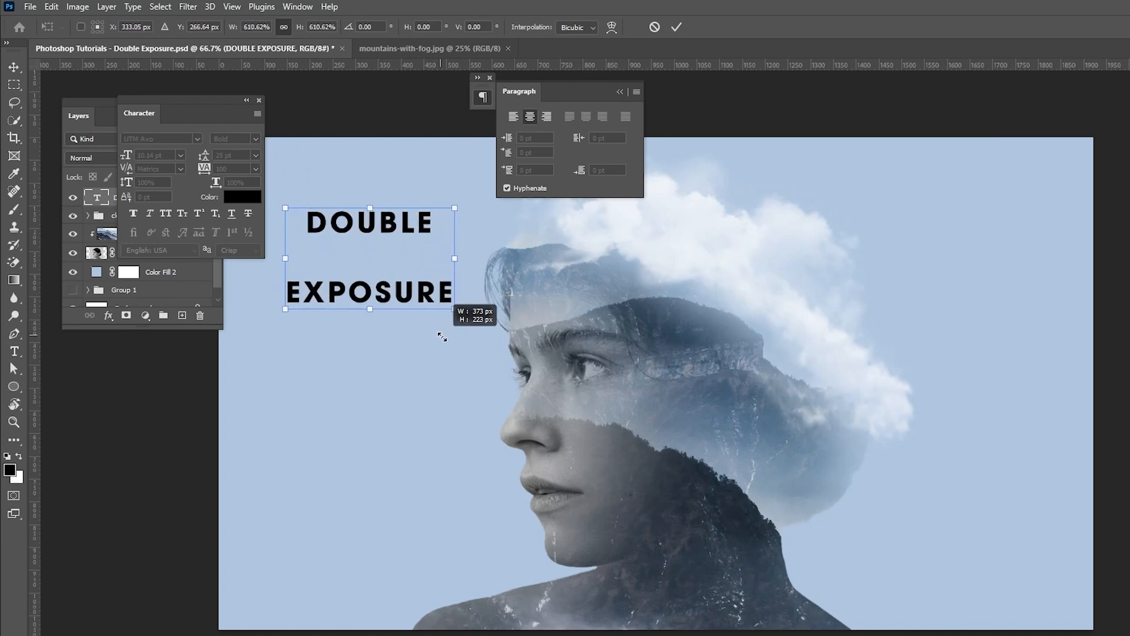
key(Return)
click(246, 200)
text(ffffff)
click(730, 115)
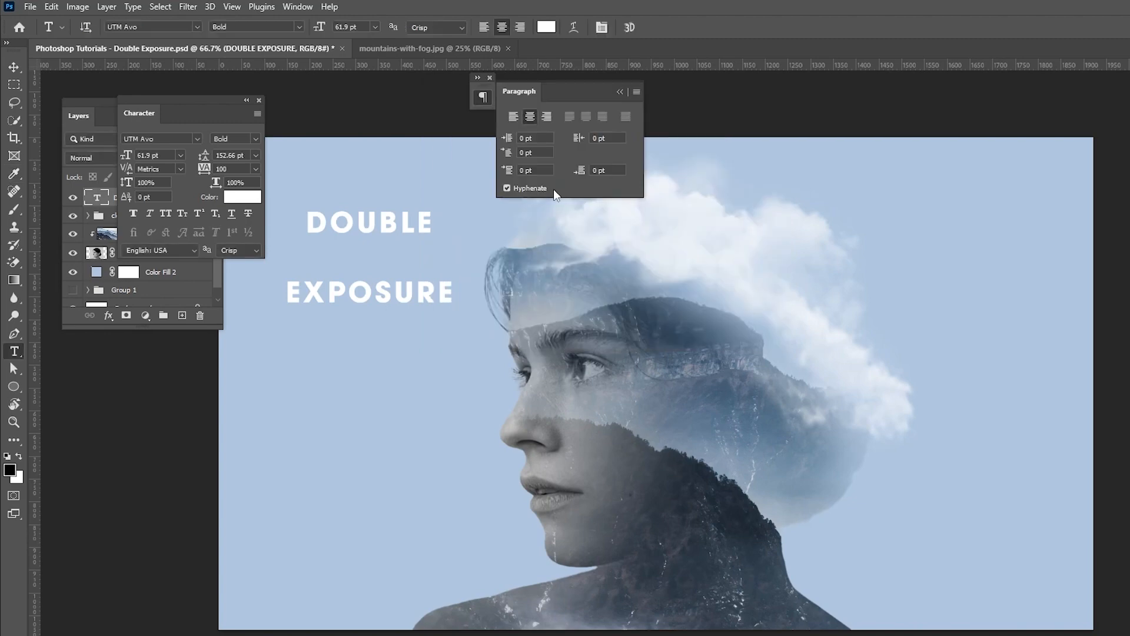
Left-align the title and set the word EXPOSURE to the Regular style.
click(484, 27)
double_click(420, 286)
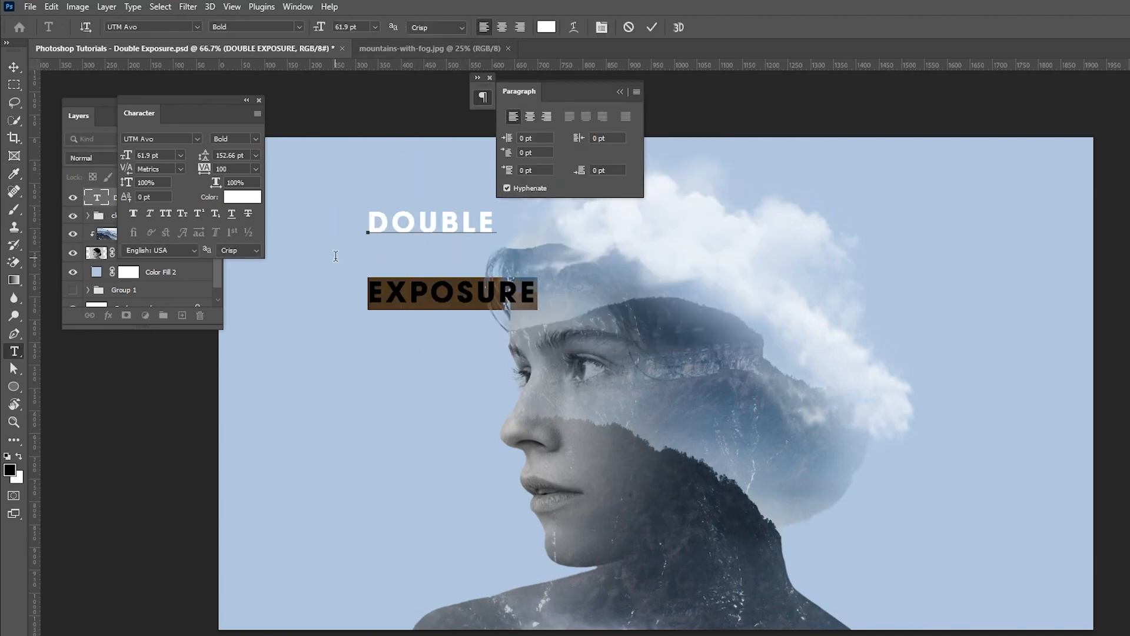
click(257, 139)
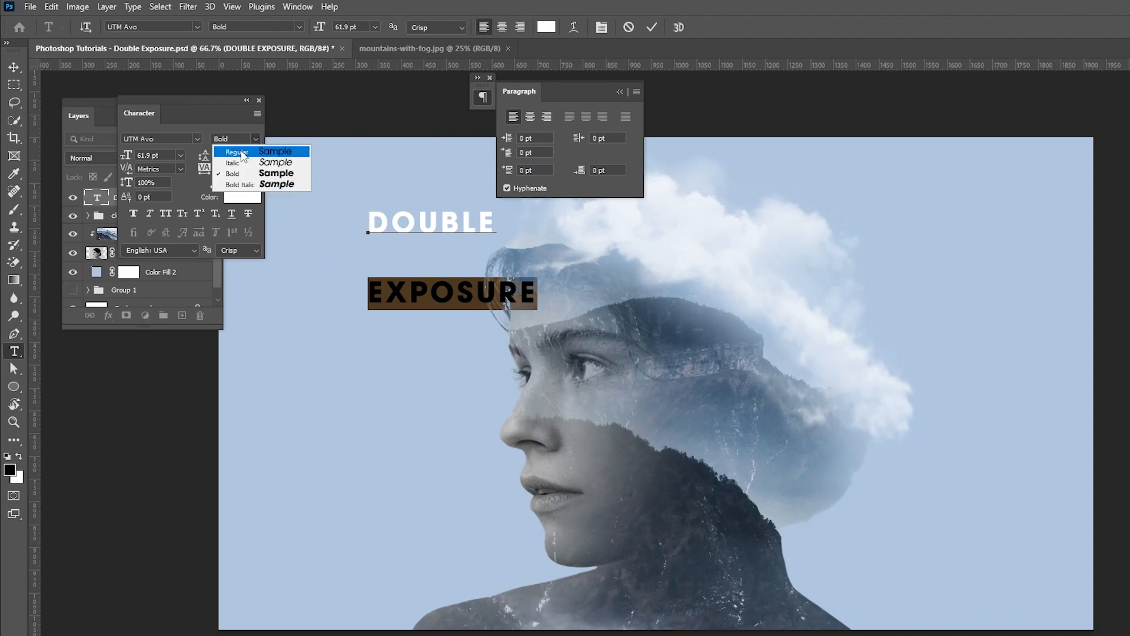
click(259, 147)
Widen the tracking of the word DOUBLE to 340 and commit the text edit.
click(411, 221)
double_click(411, 220)
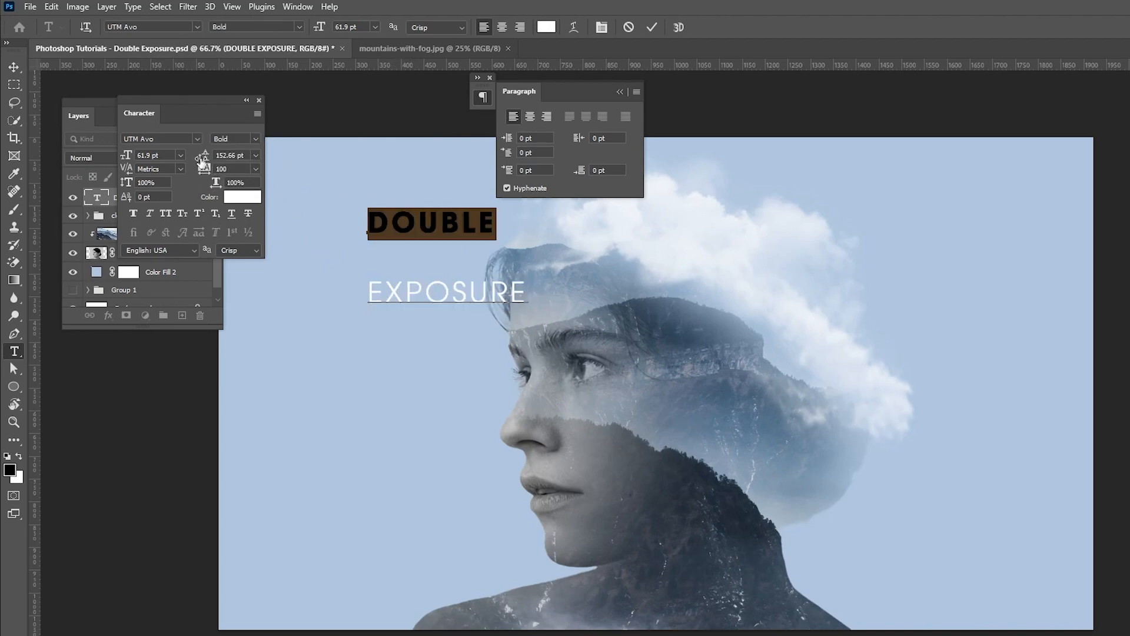
drag(203, 171, 213, 170)
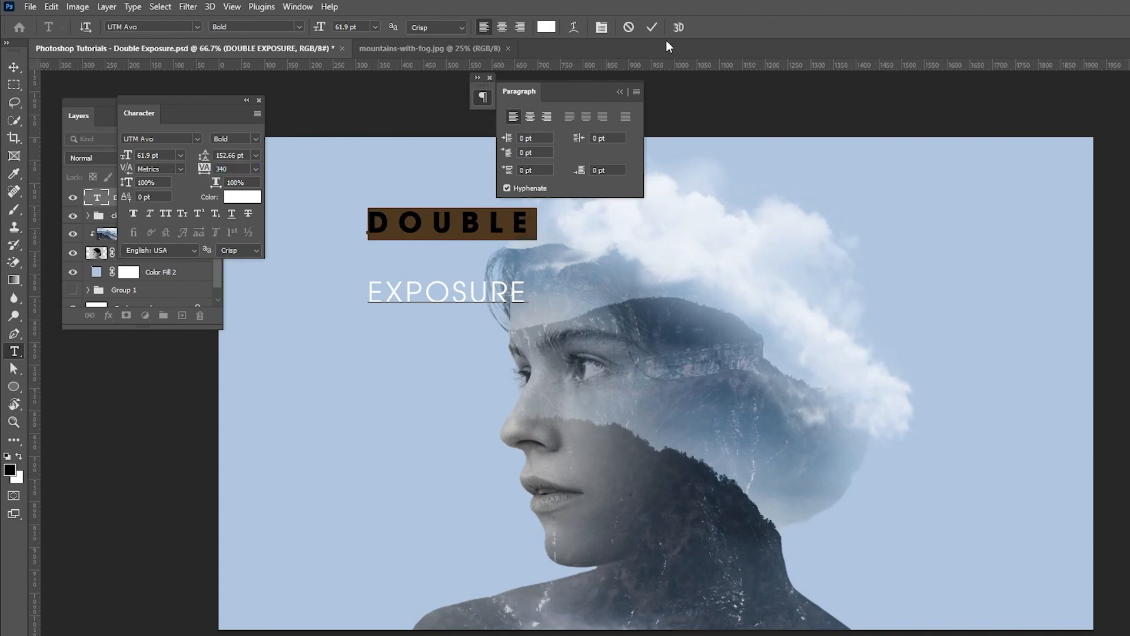
click(653, 27)
Tighten the title's leading to 85 pt, place it in front of the woman's face at eye level, and save.
key(v)
drag(449, 240, 386, 221)
mouse_move(203, 158)
mouse_down()
mouse_move(171, 155)
mouse_move(198, 160)
mouse_up()
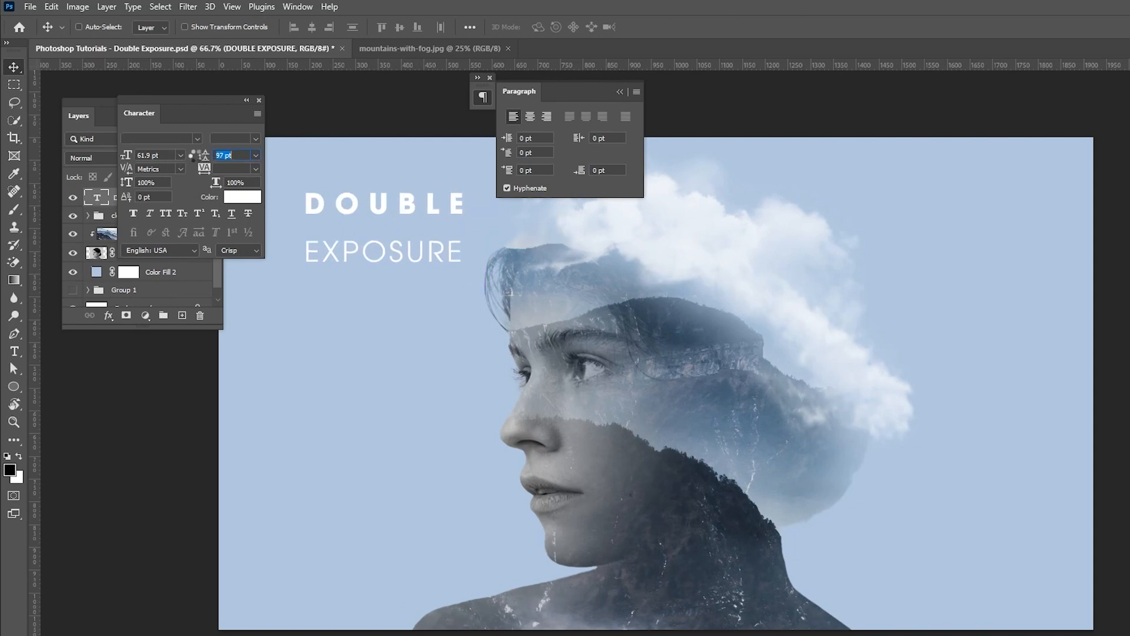
drag(365, 215, 347, 221)
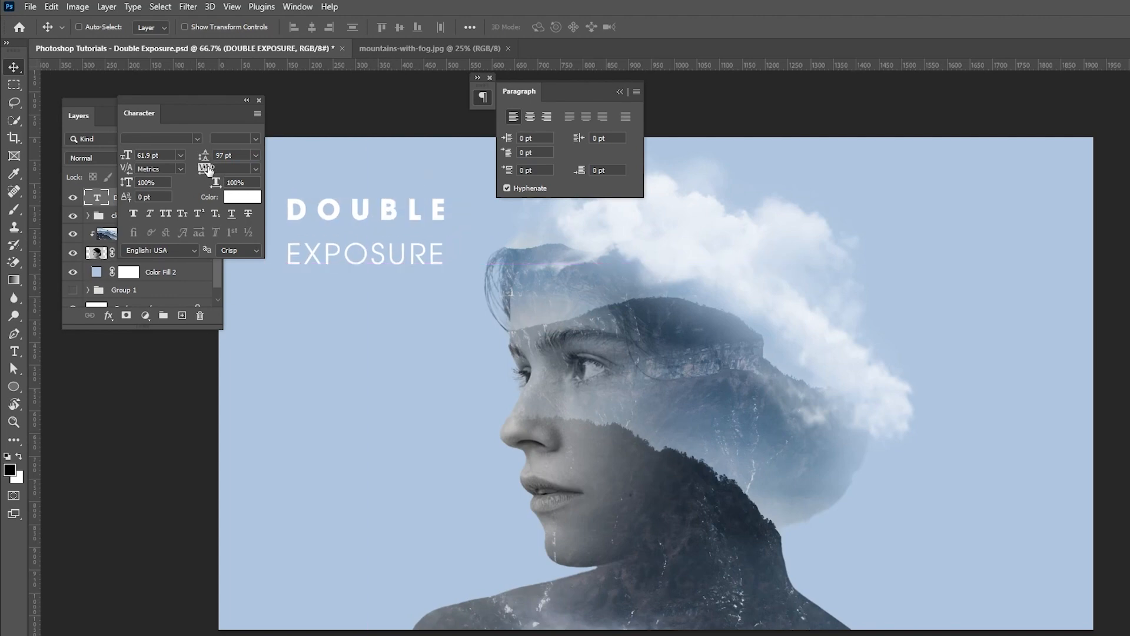
drag(196, 157, 193, 157)
drag(436, 235, 422, 360)
key(ctrl+s)
Set the tracking of the word EXPOSURE to 220 and shift the title slightly upward.
key(t)
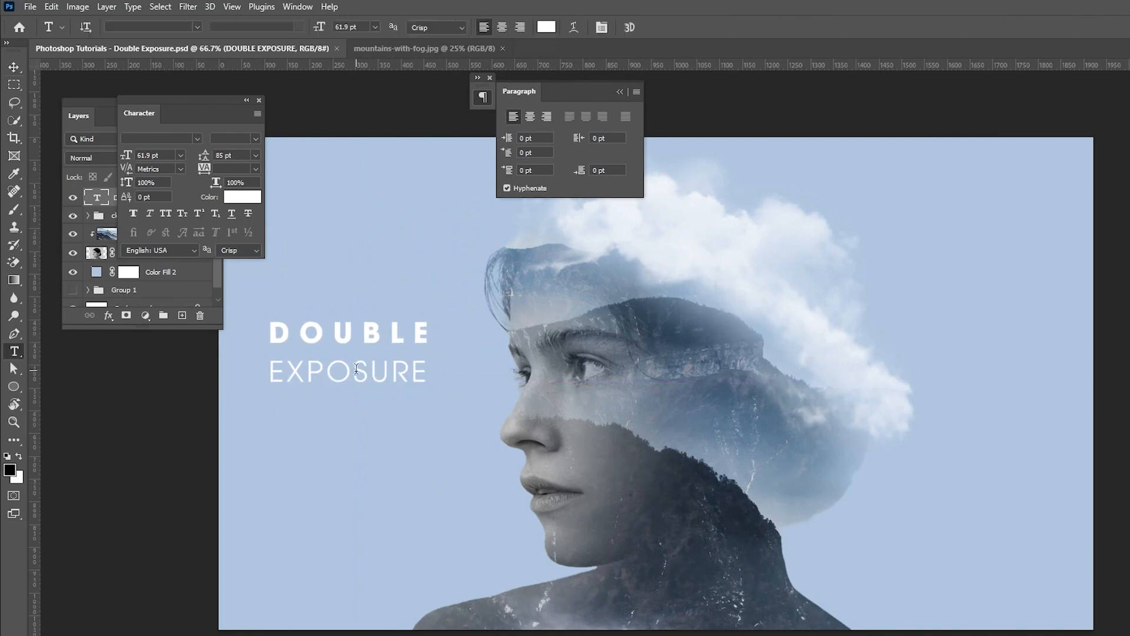
click(355, 371)
double_click(355, 371)
drag(204, 169, 207, 170)
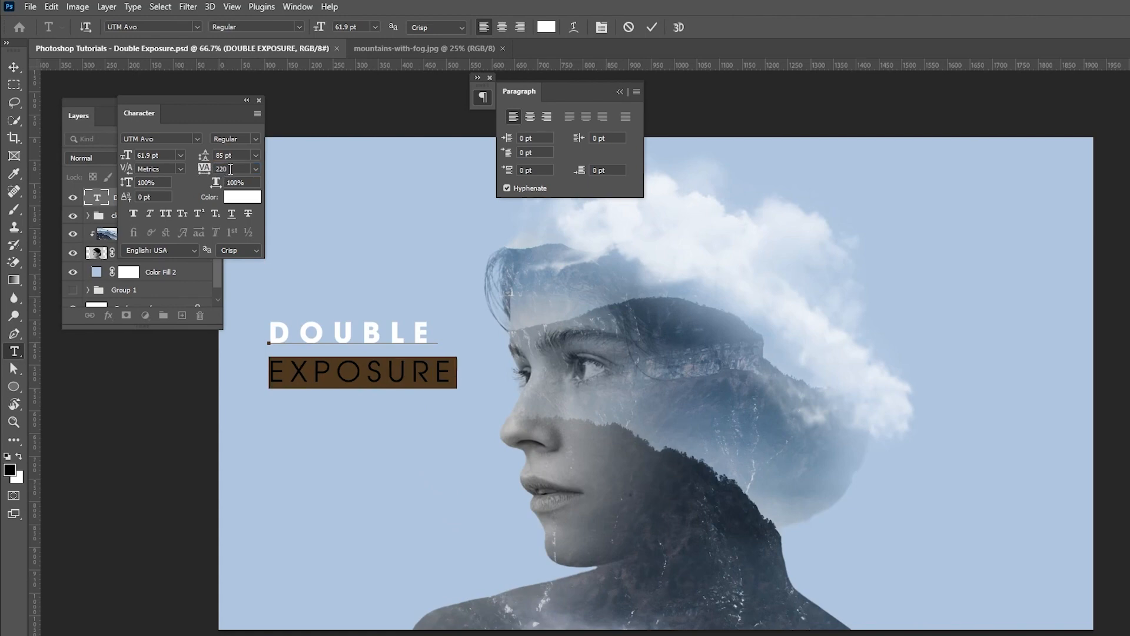
click(14, 67)
drag(381, 323, 382, 303)
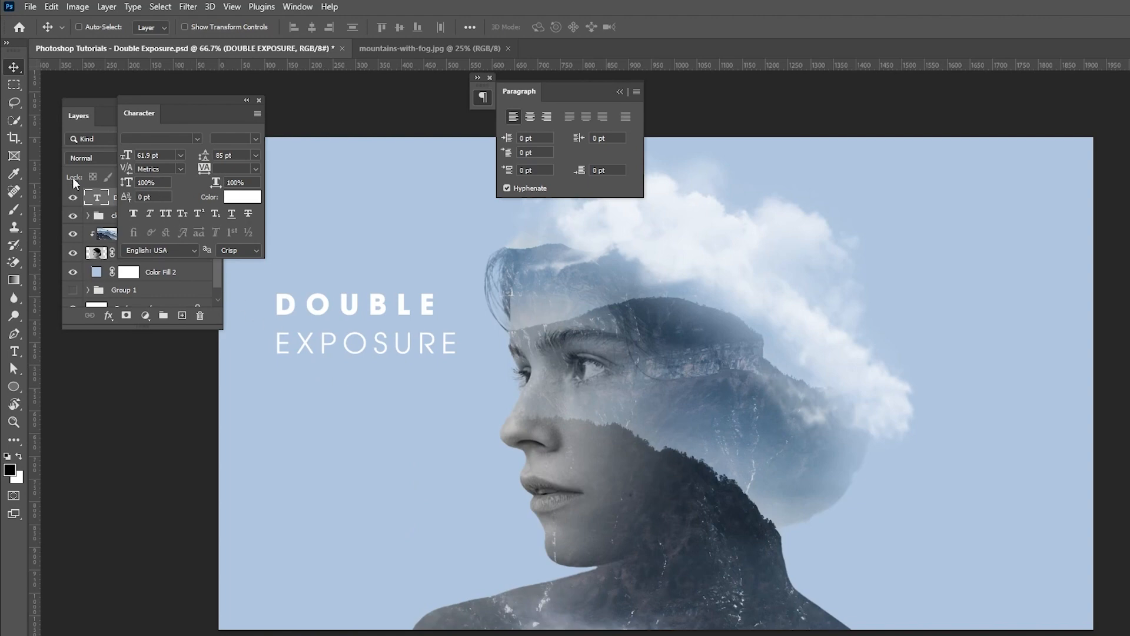
Add a paragraph text box as wide as the title below it, filled with the "There are many variations of passages of Lorem Ipsum" text.
click(15, 354)
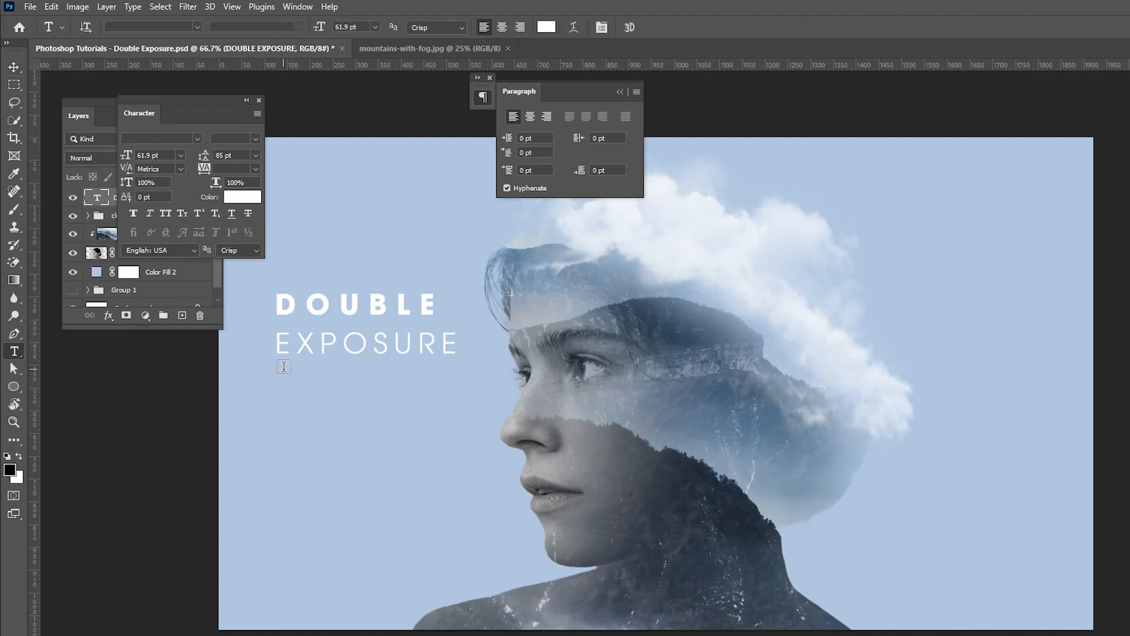
drag(279, 363, 463, 540)
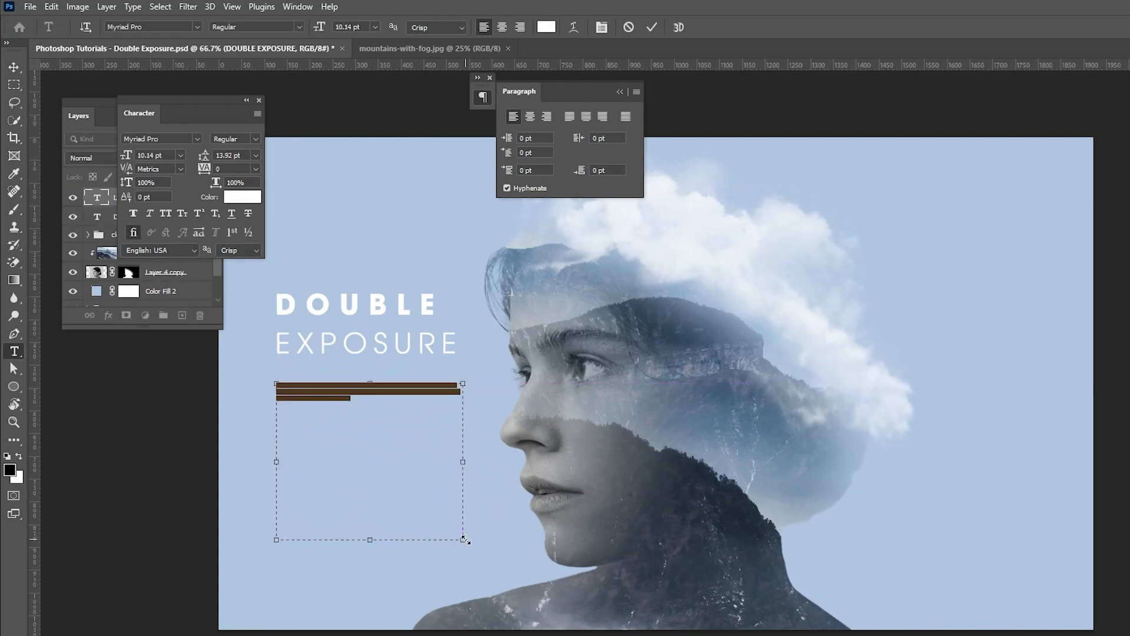
click(14, 66)
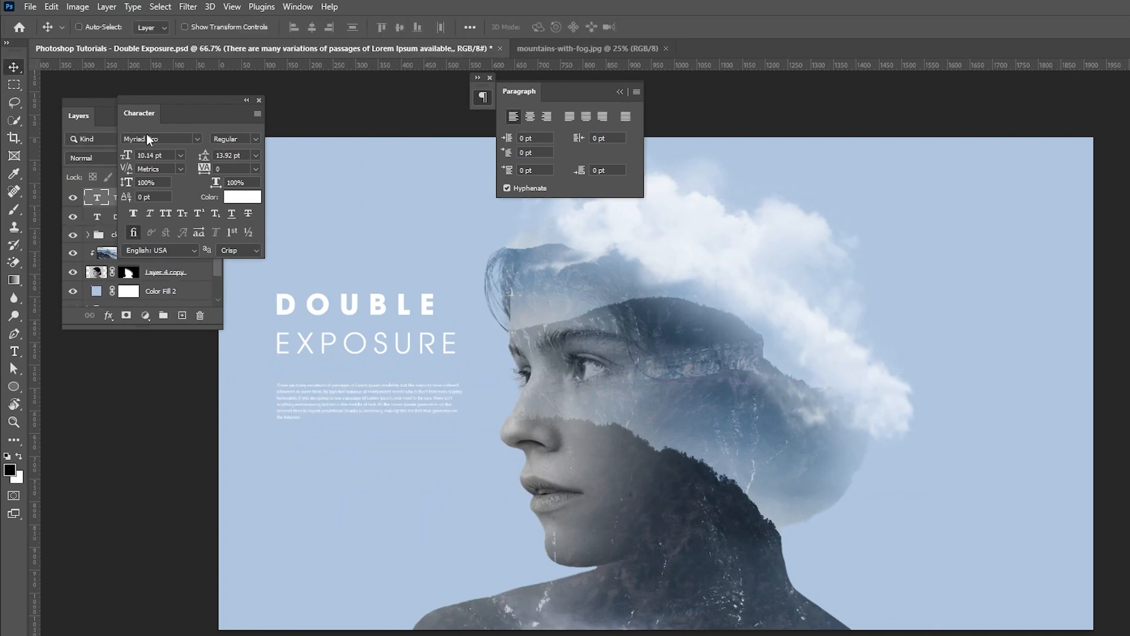
Set the Lorem Ipsum paragraph to 18 pt with 24 pt leading and save the document.
click(180, 156)
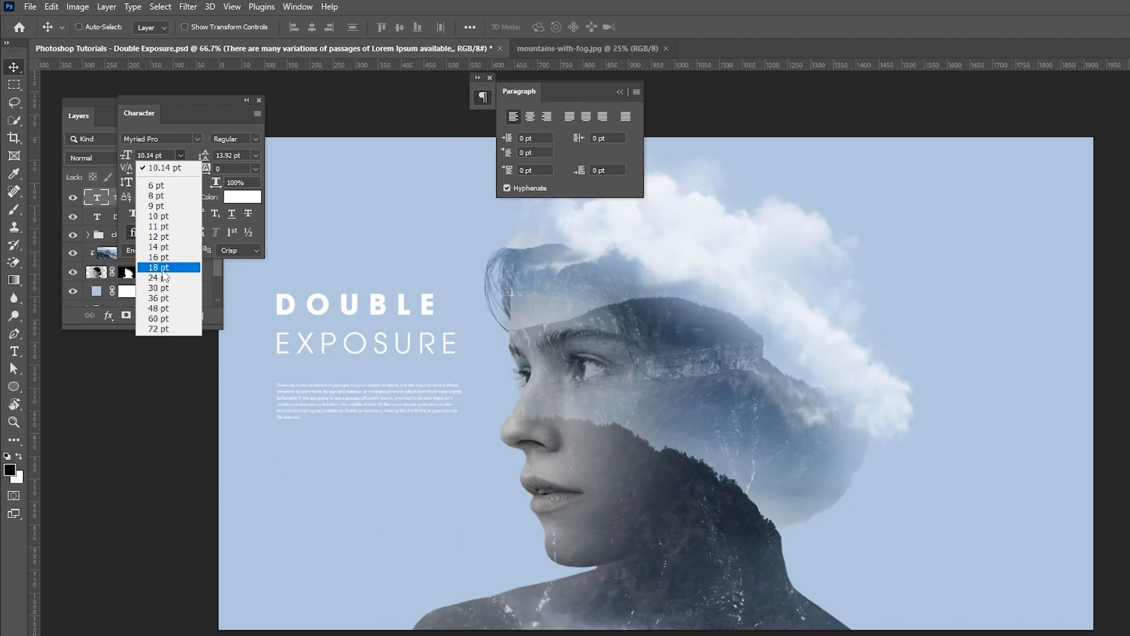
click(164, 274)
drag(203, 155, 217, 153)
click(255, 156)
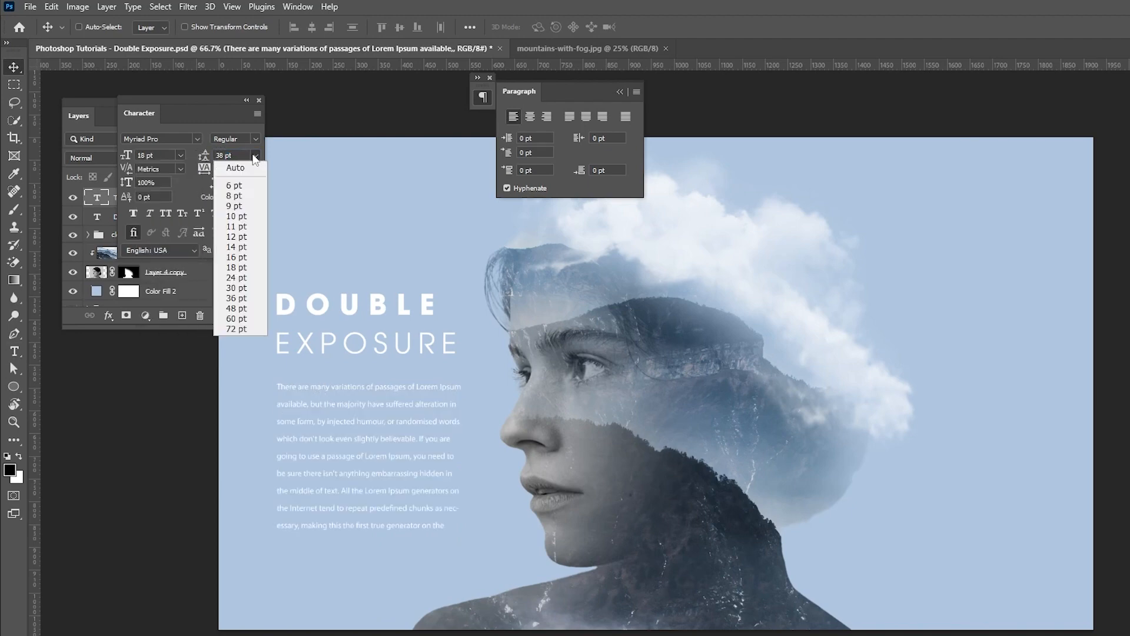
click(234, 274)
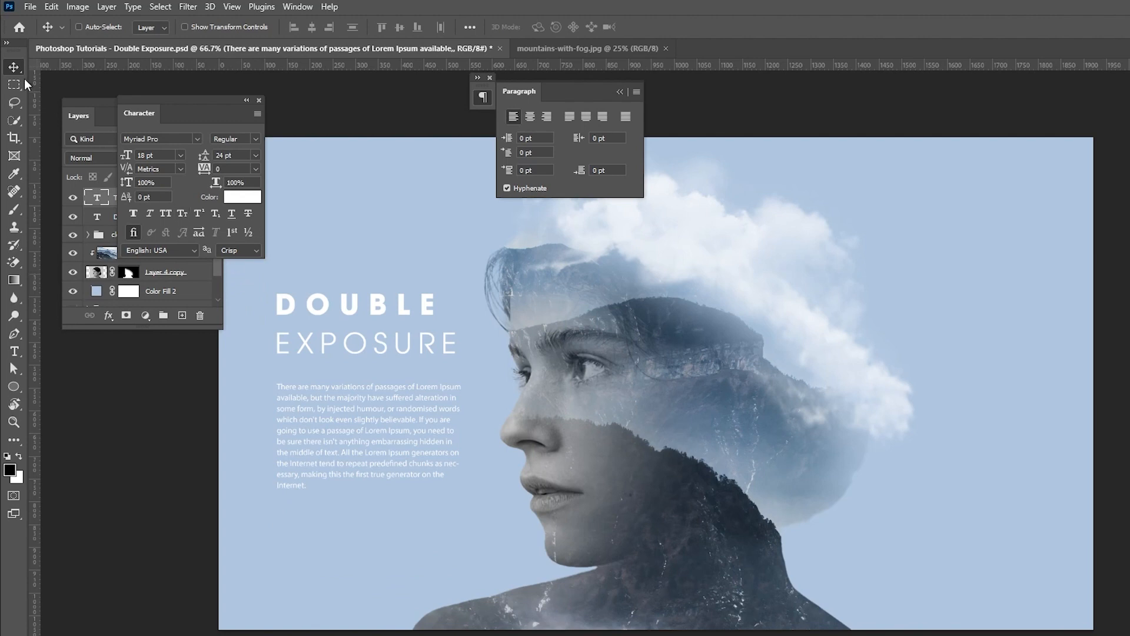
key(ctrl+s)
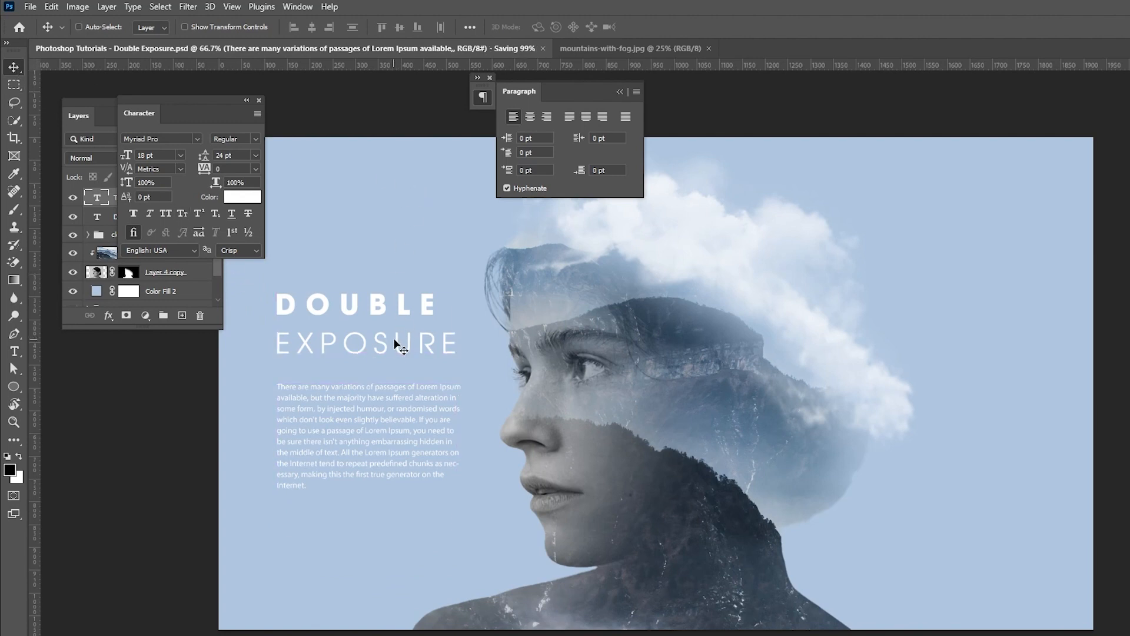